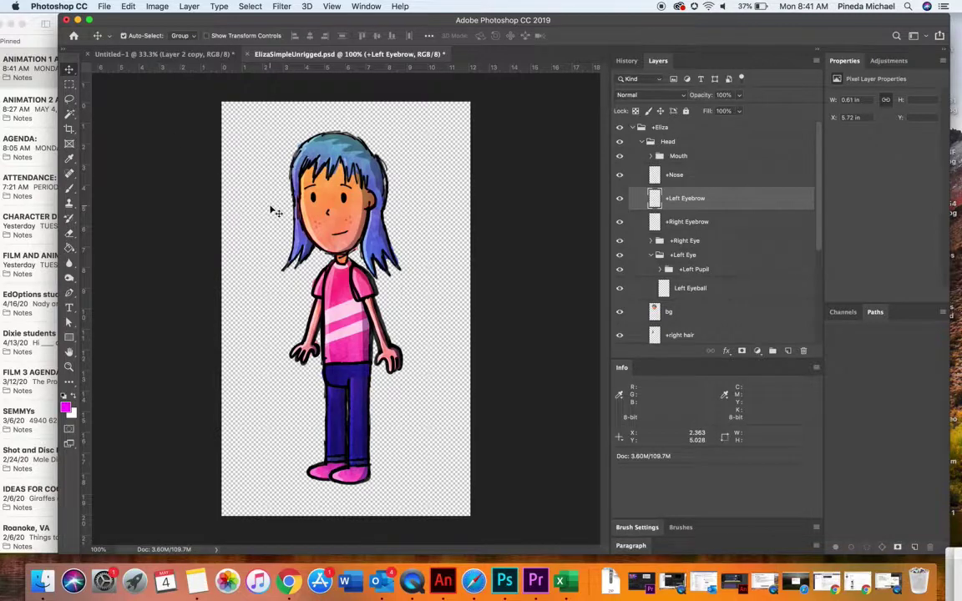
# Move the whole Eliza character slightly within the canvas and collapse the Left Eye, Body and Head layer groups.
pyautogui.moveTo(352, 202)
pyautogui.mouseDown()
pyautogui.moveTo(334, 206)
pyautogui.moveTo(357, 195)
pyautogui.mouseUp()
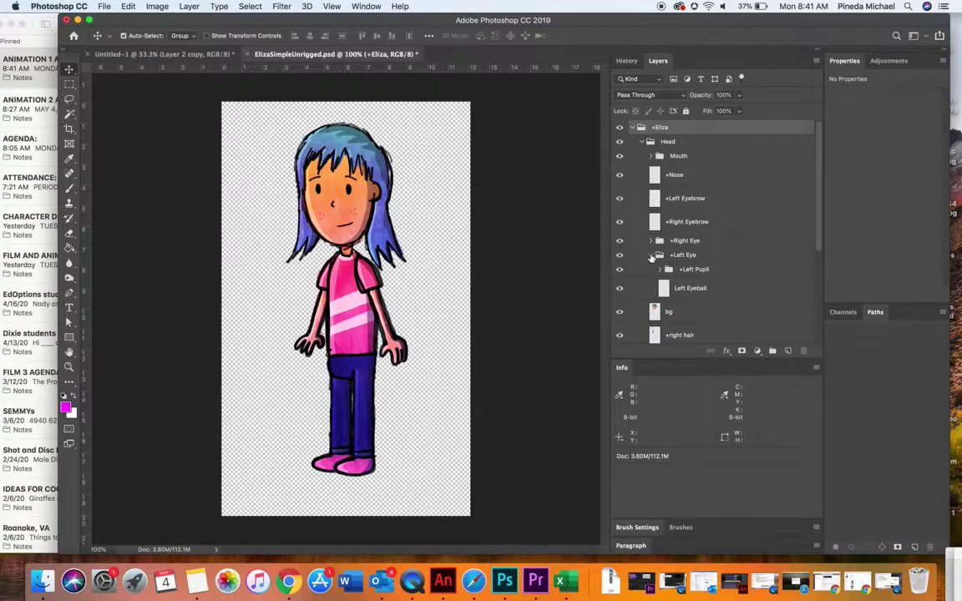
pyautogui.click(652, 255)
pyautogui.scroll(-3, 647, 258)
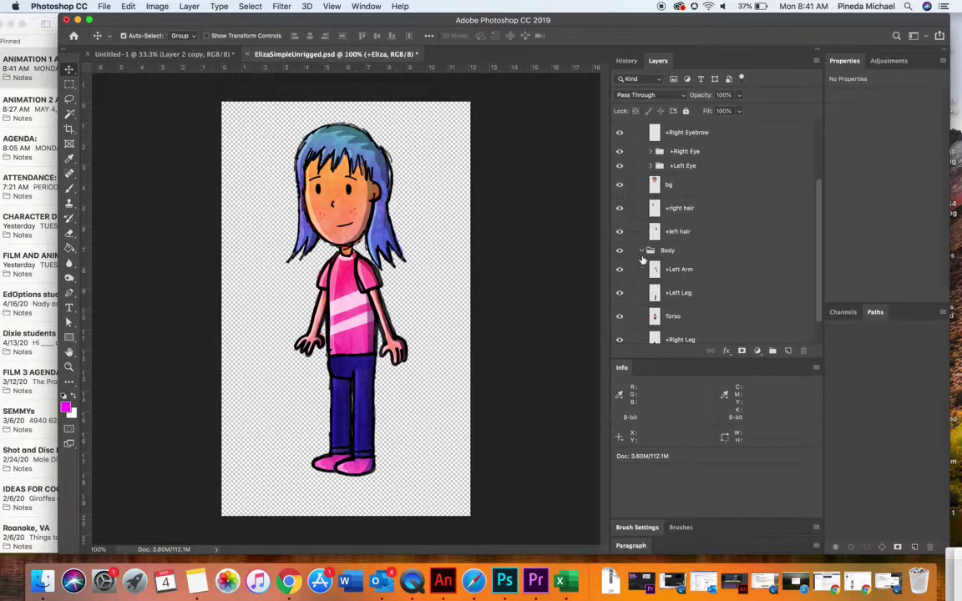
pyautogui.scroll(3, 642, 260)
pyautogui.scroll(1, 644, 177)
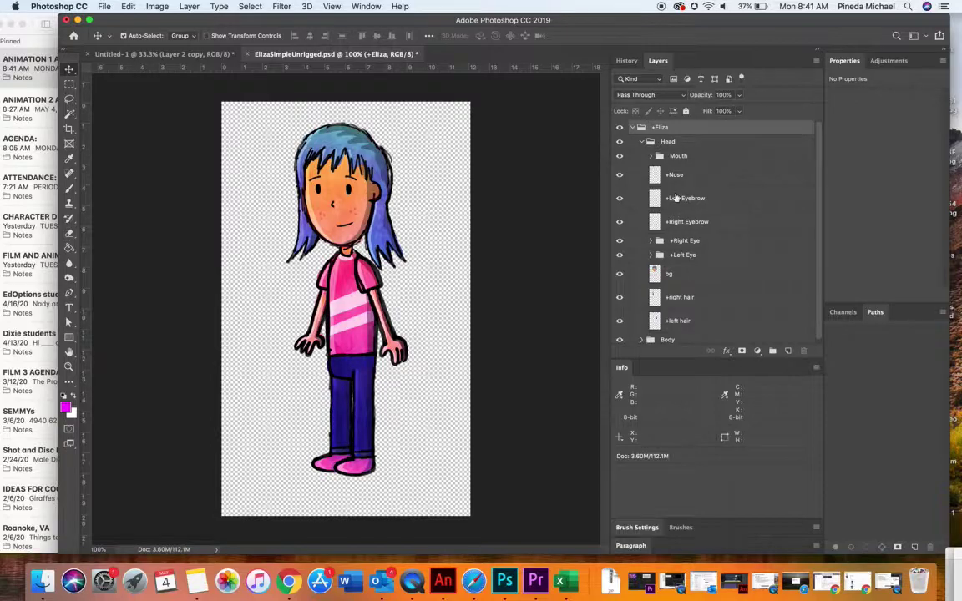
pyautogui.click(641, 142)
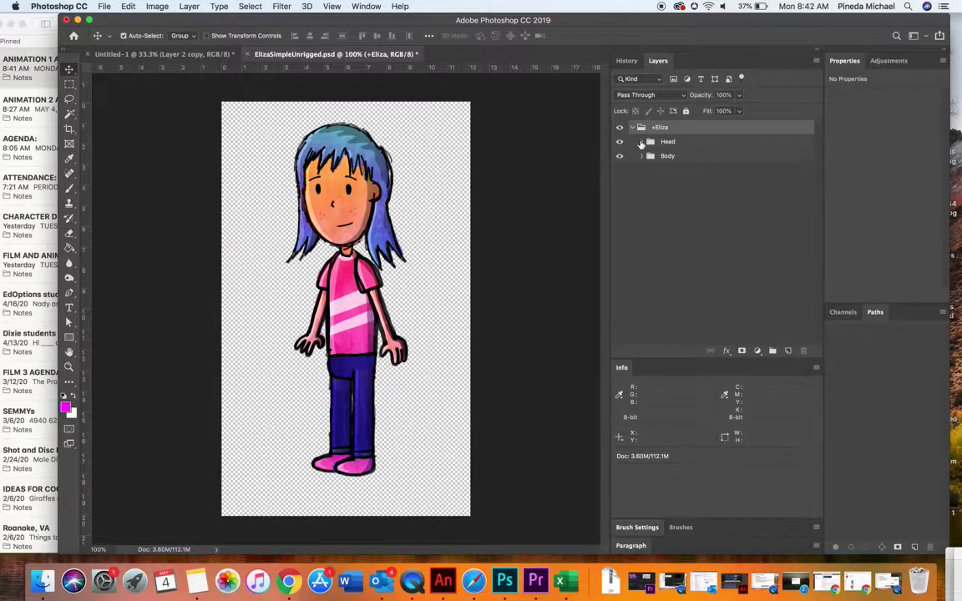
# Add a new layer group containing a blank layer above the +Eliza group, and delete that group again.
pyautogui.click(772, 352)
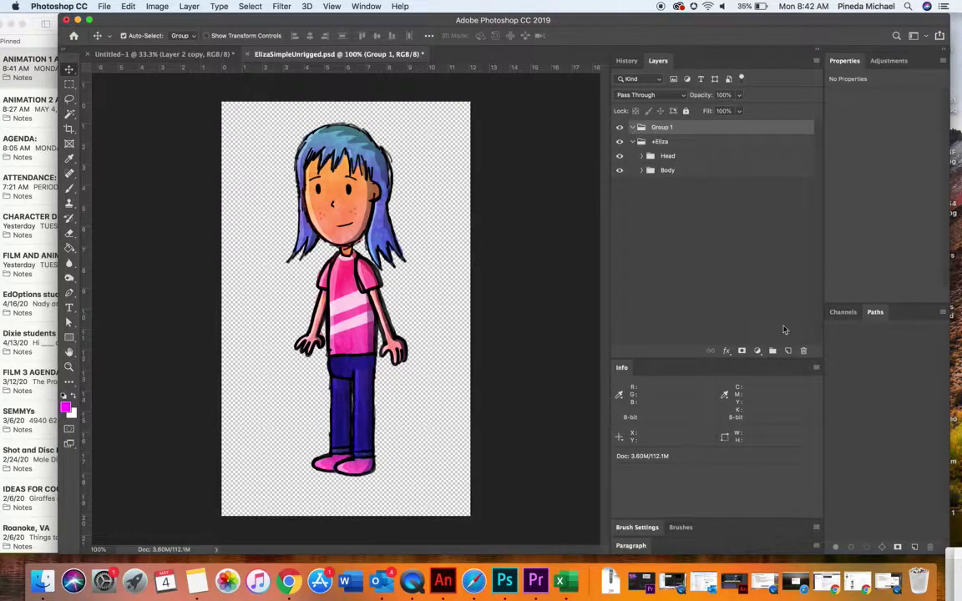
pyautogui.click(786, 351)
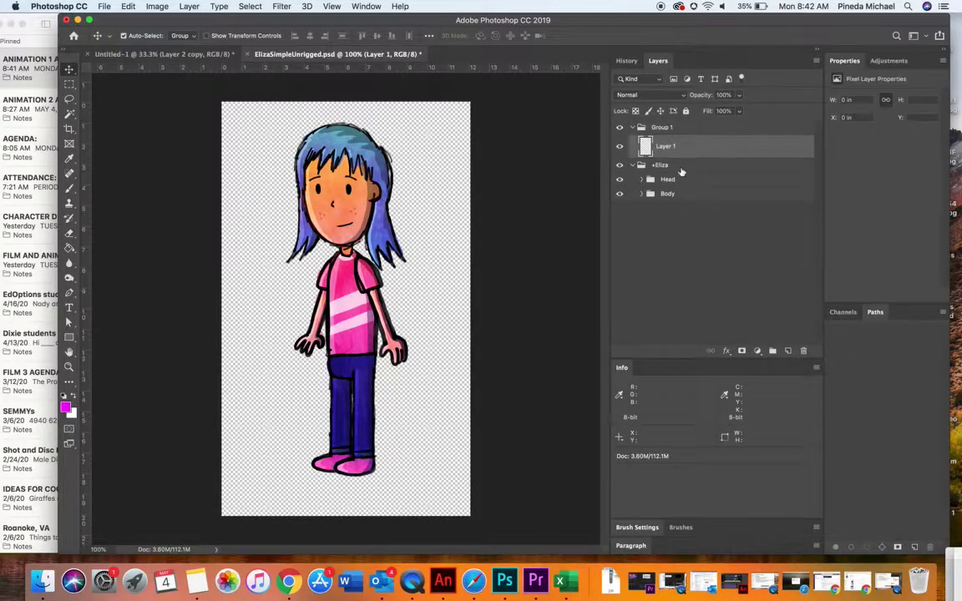
pyautogui.moveTo(663, 148); pyautogui.dragTo(667, 129)
pyautogui.click(633, 128)
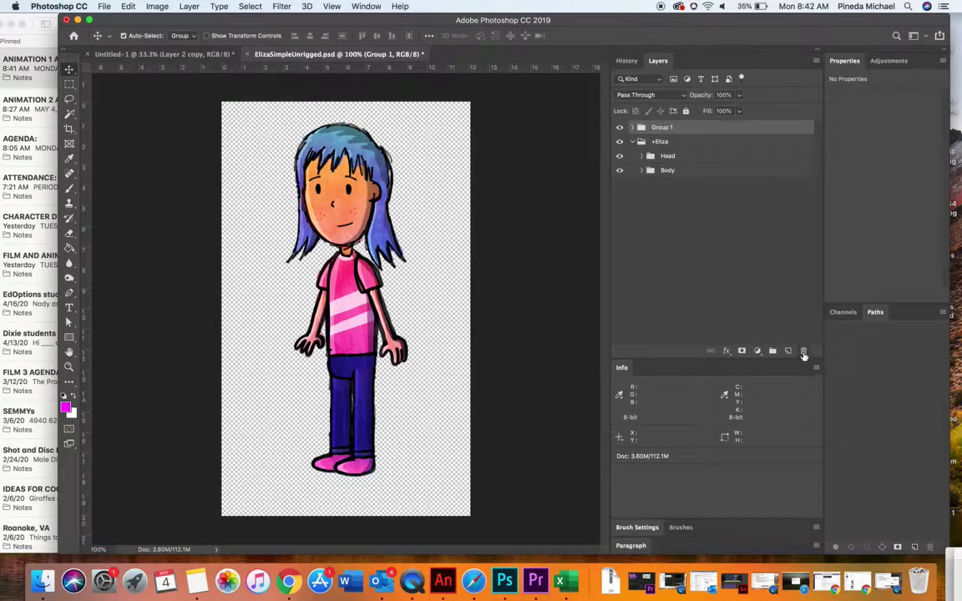
pyautogui.click(802, 351)
pyautogui.click(489, 198)
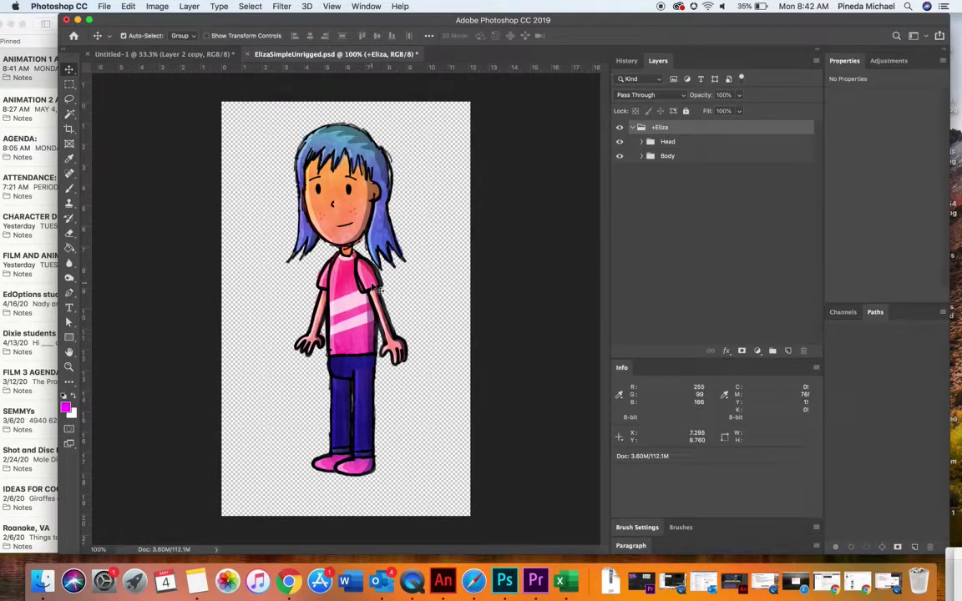
# Expand the Head and Body groups and toggle the visibility of the leg, torso and left arm layers to examine the separate parts.
pyautogui.click(641, 144)
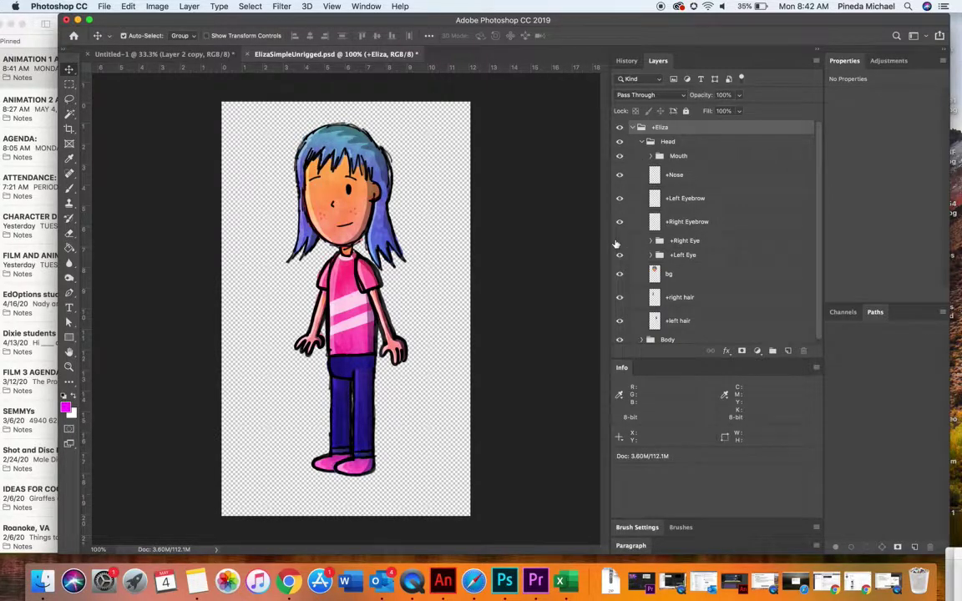
pyautogui.scroll(-1, 615, 260)
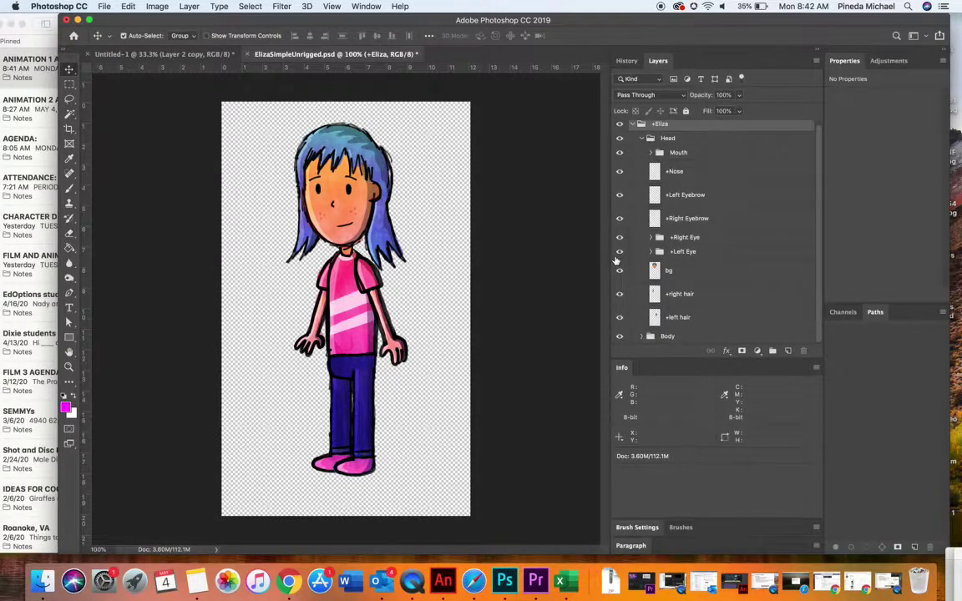
pyautogui.click(640, 335)
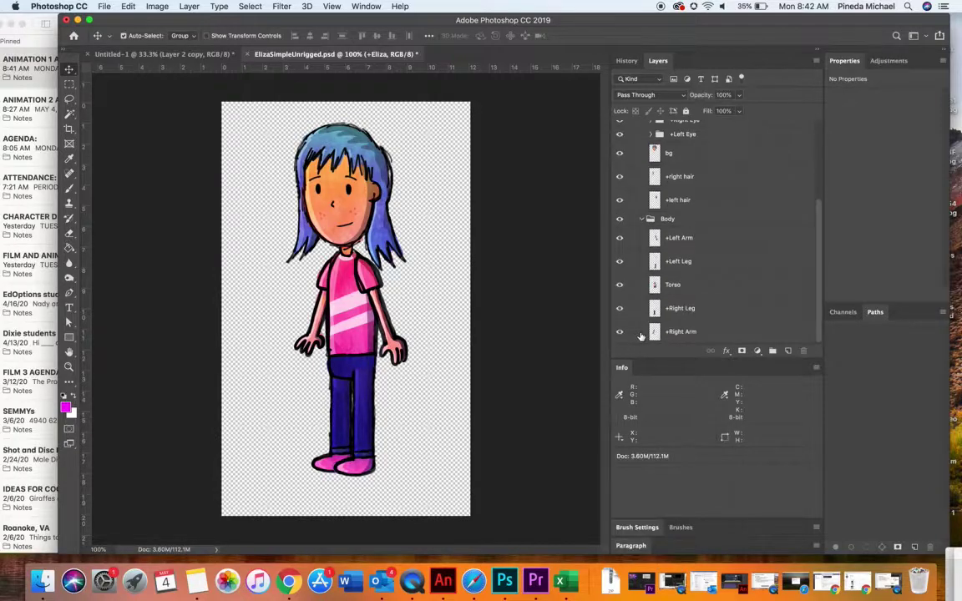
pyautogui.click(621, 262)
pyautogui.click(621, 262)
pyautogui.click(620, 285)
pyautogui.click(620, 285)
pyautogui.click(620, 239)
pyautogui.click(620, 239)
pyautogui.click(621, 308)
pyautogui.click(621, 308)
pyautogui.scroll(5, 734, 219)
pyautogui.scroll(-5, 734, 219)
# Switch to Adobe Animate and preview the hippo animation by moving to frame 17 and playing it.
pyautogui.click(78, 19)
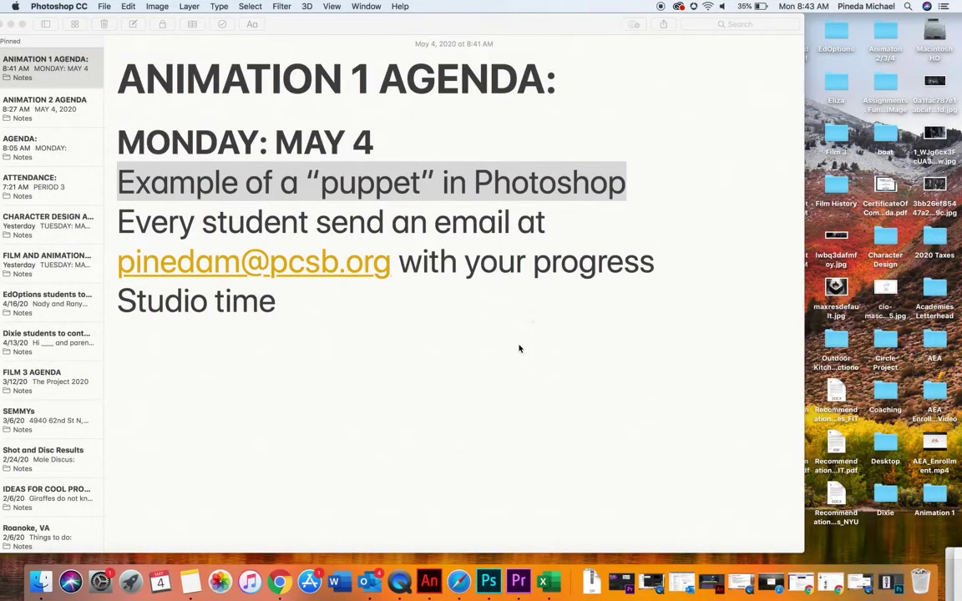
pyautogui.click(442, 580)
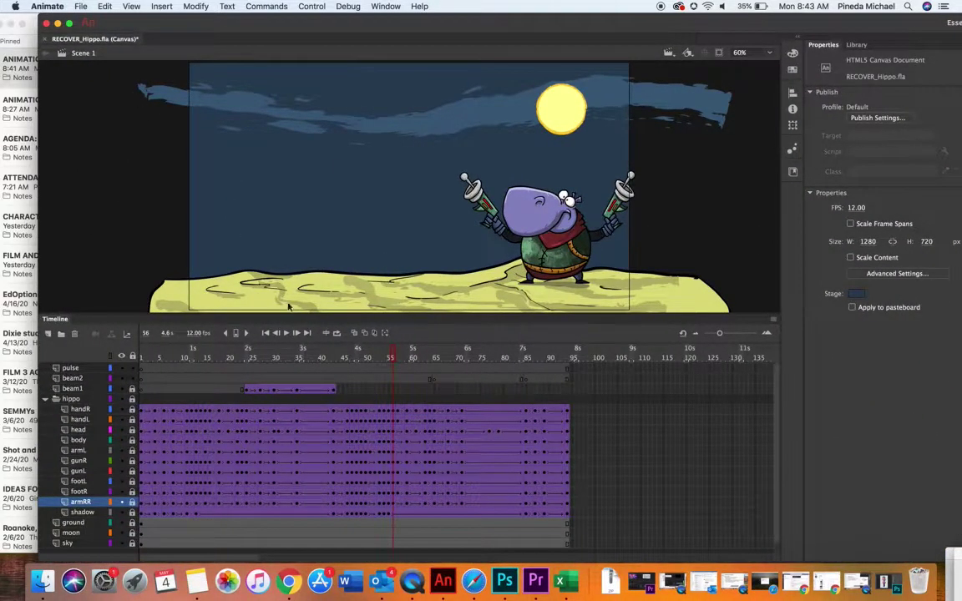
pyautogui.moveTo(179, 357); pyautogui.dragTo(214, 363)
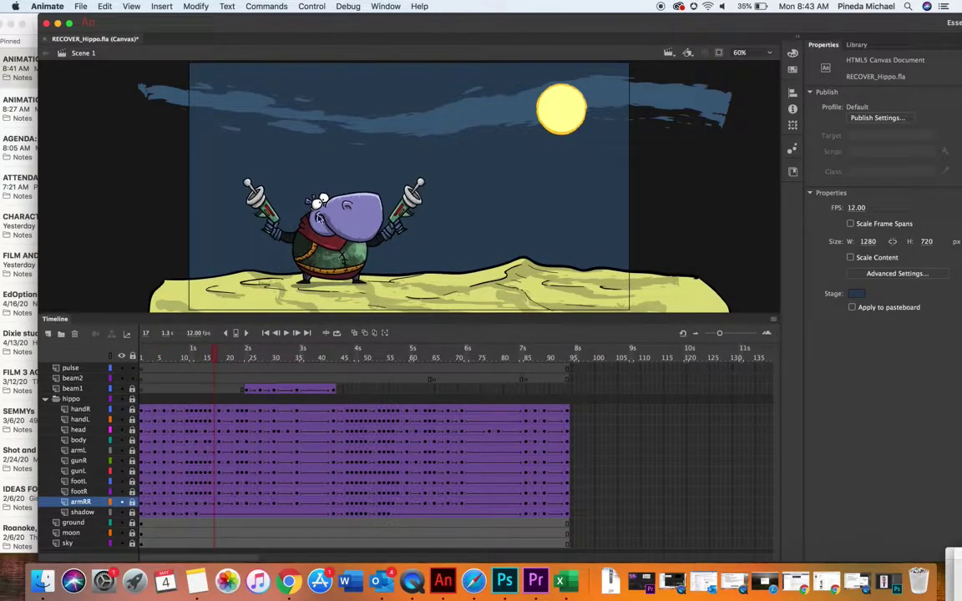
pyautogui.press('Return')
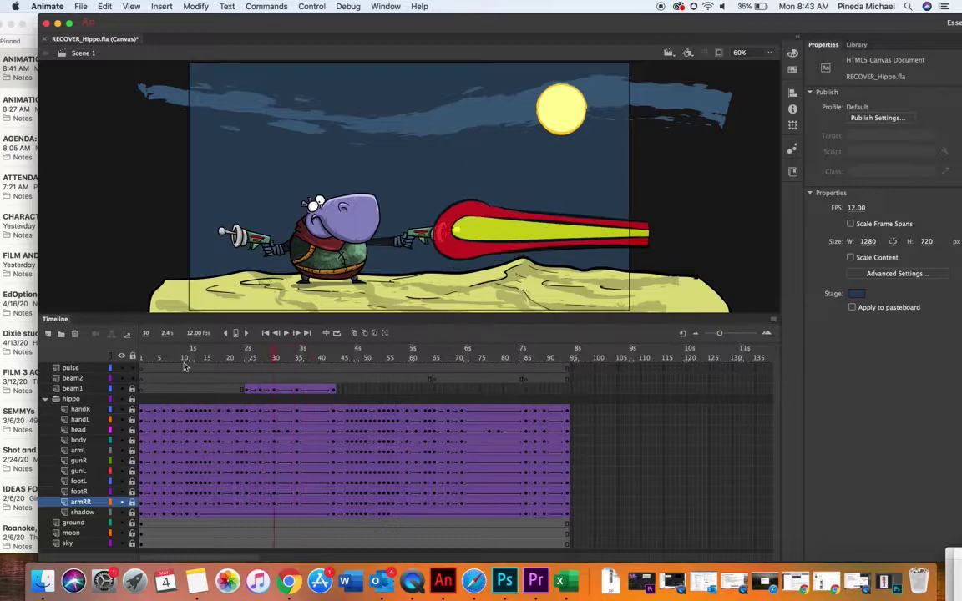
# Create a new Full HD character animation document, 1920 x 1080 at 30 fps for ActionScript 3.0.
pyautogui.click(83, 6)
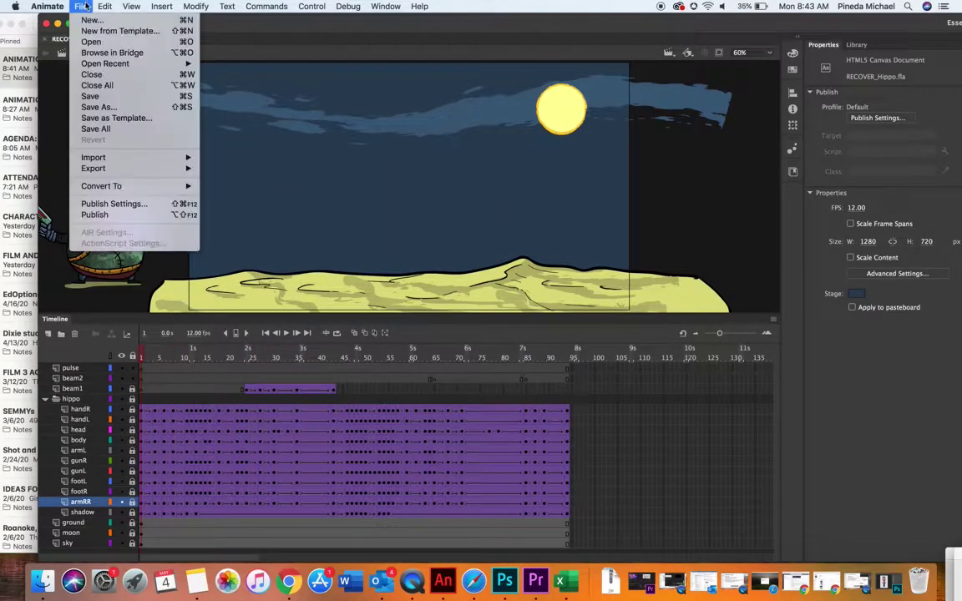
pyautogui.click(431, 347)
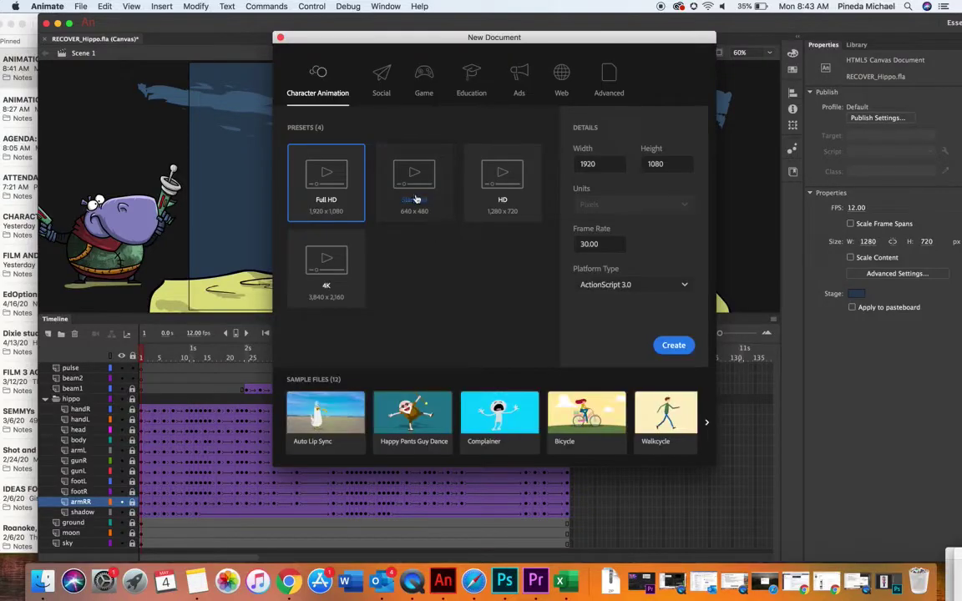
pyautogui.doubleClick(314, 193)
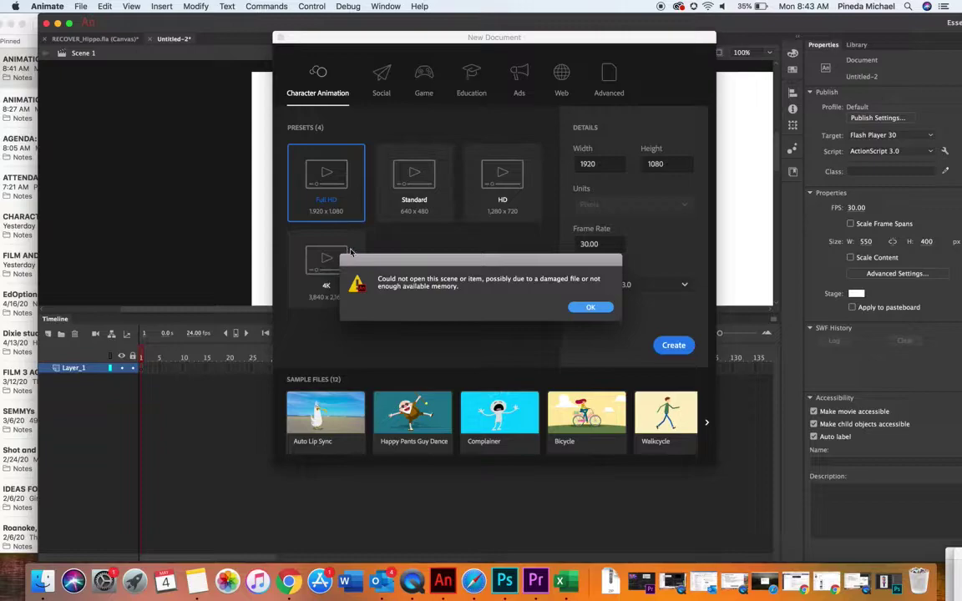
pyautogui.click(590, 307)
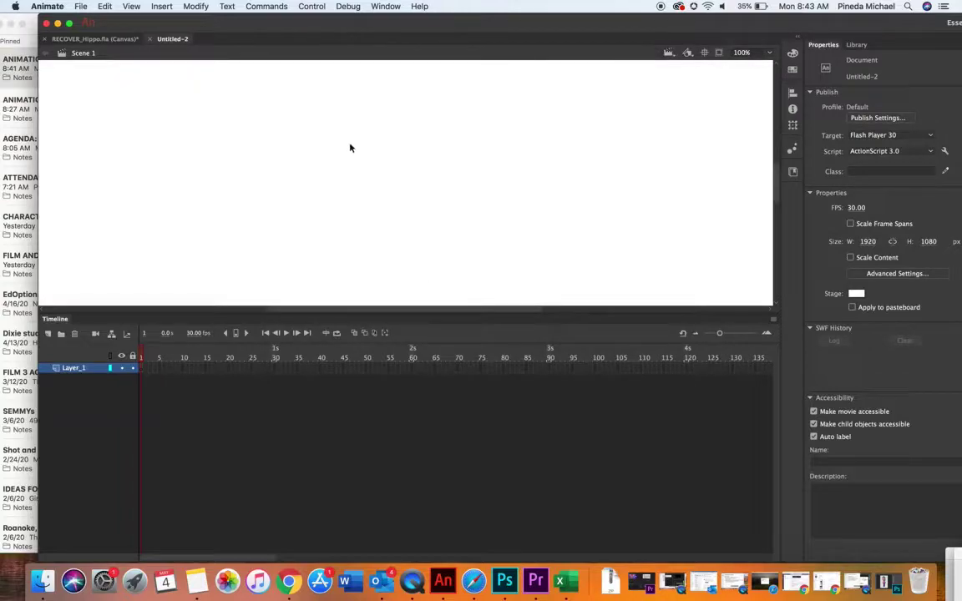
pyautogui.click(769, 54)
pyautogui.click(749, 63)
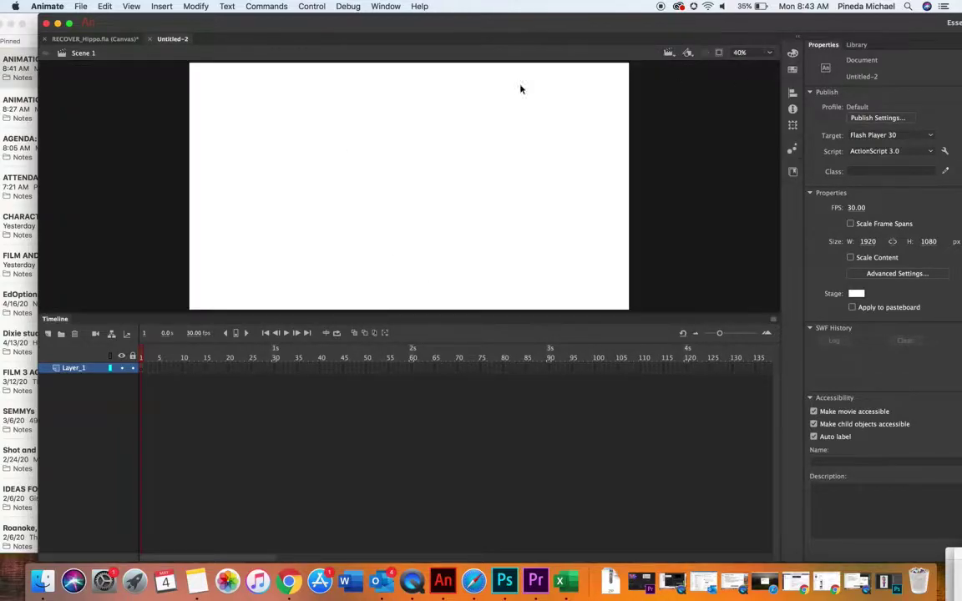
# Choose ElizaSimpleUnrigged.psd from the Unrigged folder for import to the stage.
pyautogui.click(81, 5)
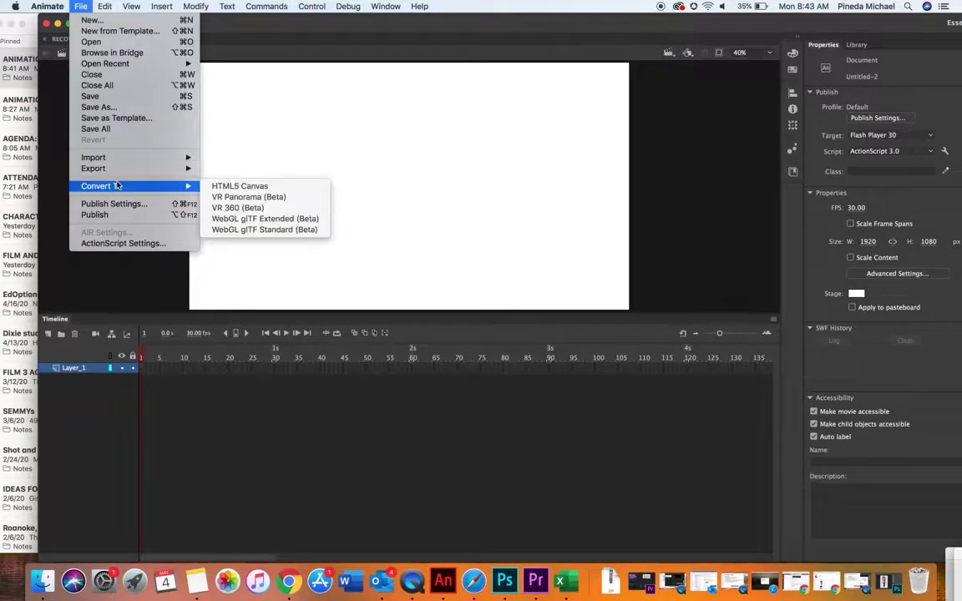
pyautogui.moveTo(100, 157)
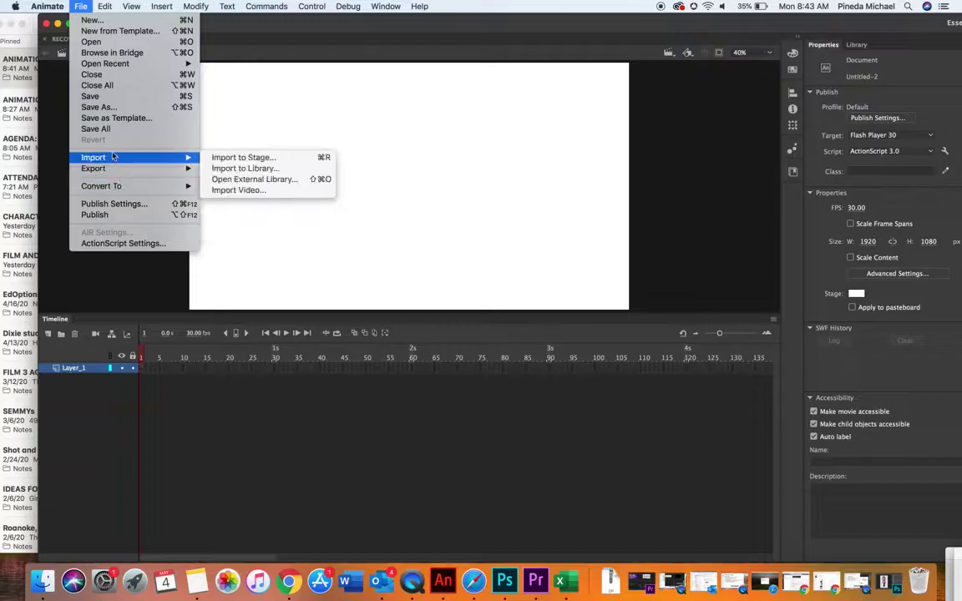
pyautogui.click(283, 160)
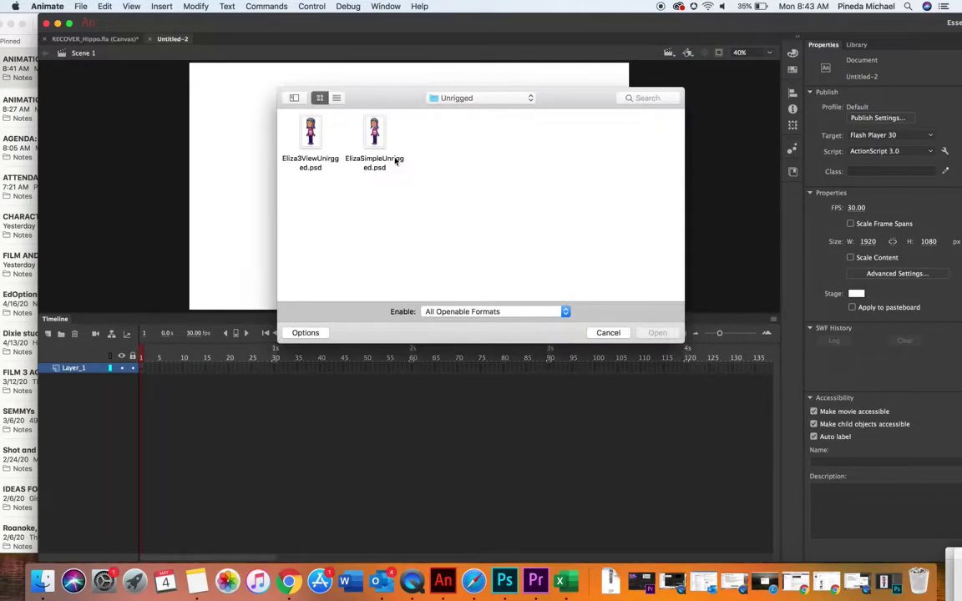
pyautogui.click(374, 133)
pyautogui.click(652, 334)
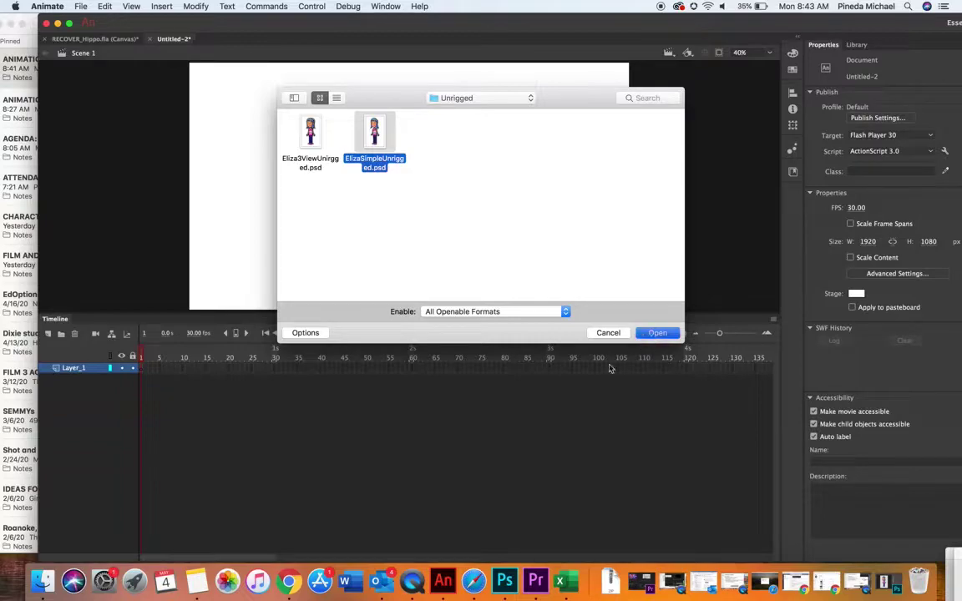
# Review the Photoshop layers in the import options and import them as Animate layers with objects at their original position.
pyautogui.scroll(-10, 508, 281)
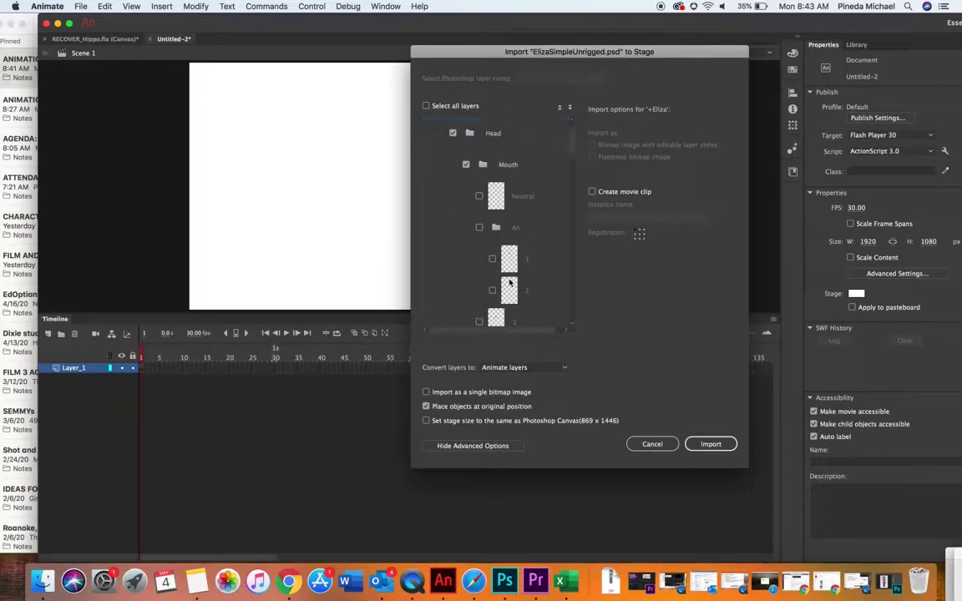
pyautogui.scroll(5, 508, 281)
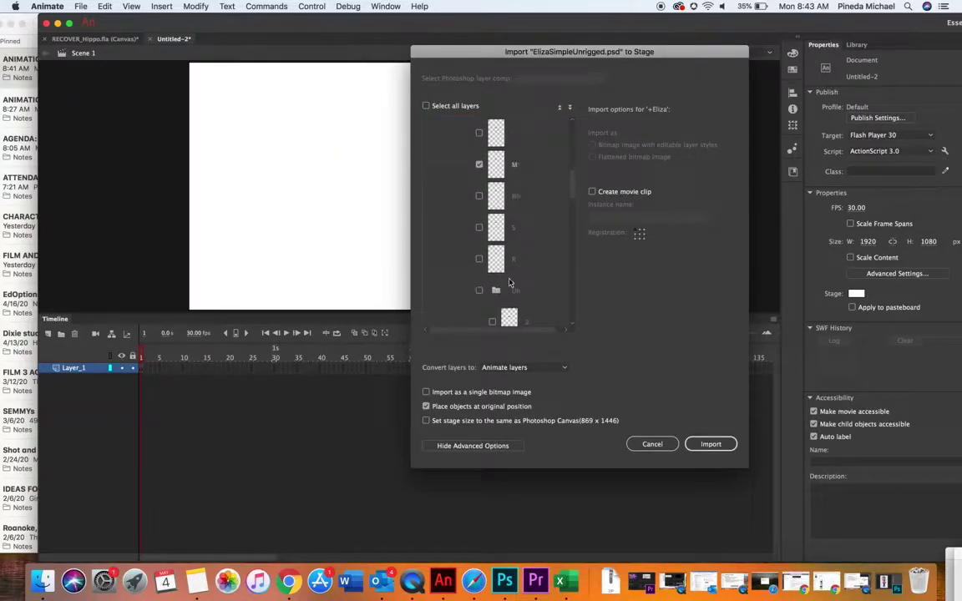
pyautogui.click(478, 227)
pyautogui.scroll(-3, 483, 261)
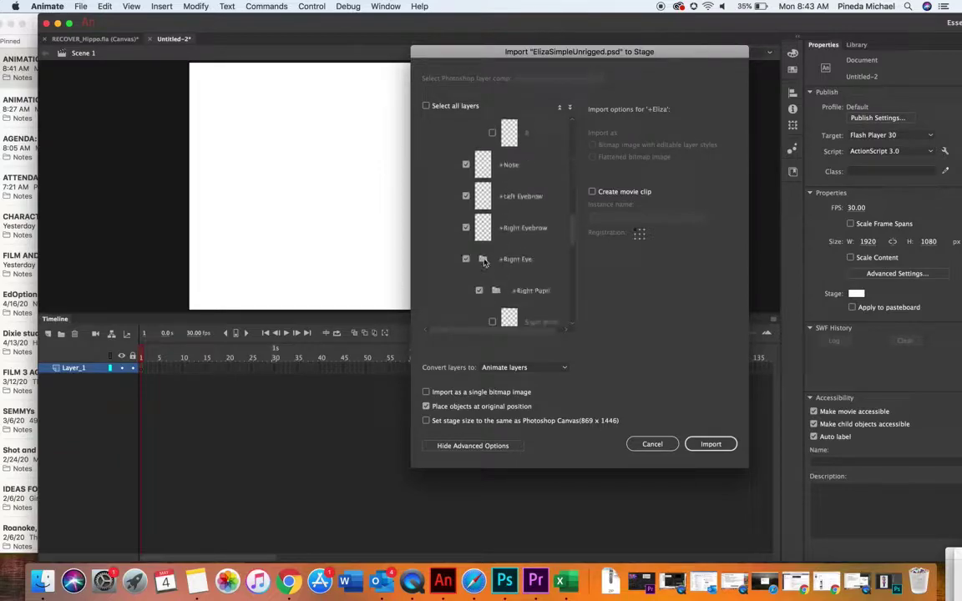
pyautogui.scroll(-5, 484, 261)
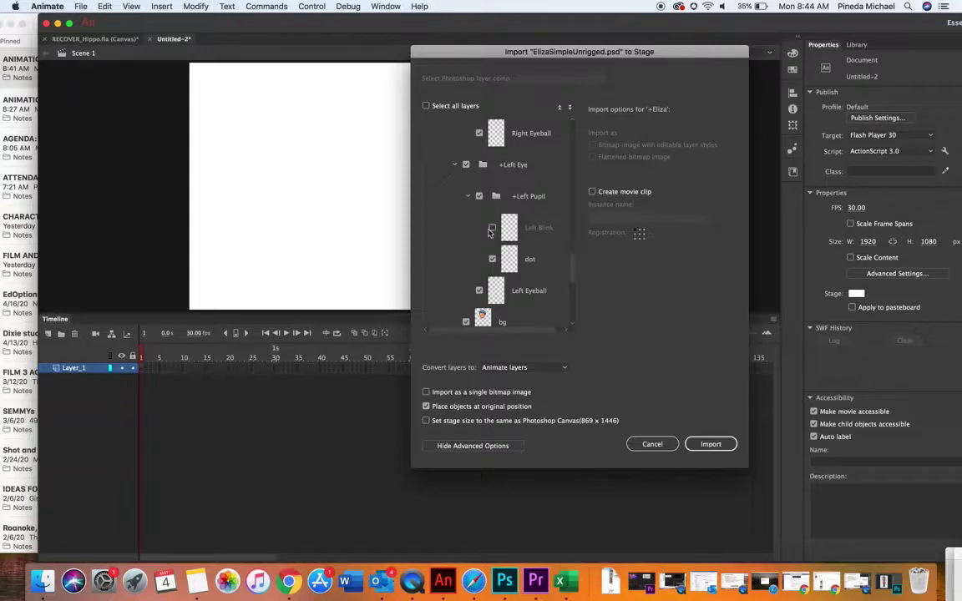
pyautogui.scroll(-5, 493, 238)
pyautogui.scroll(10, 489, 233)
pyautogui.scroll(-10, 489, 231)
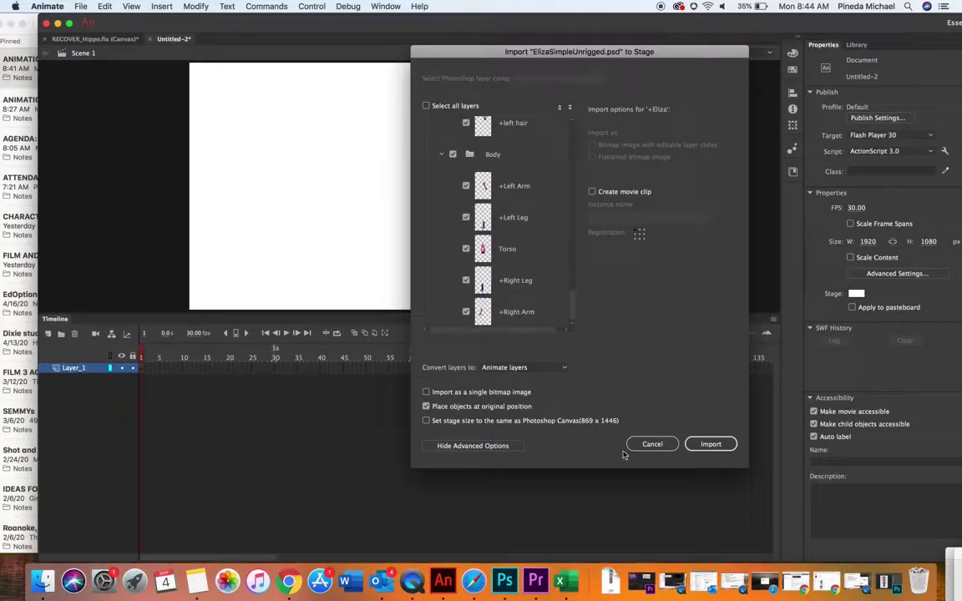
pyautogui.click(708, 444)
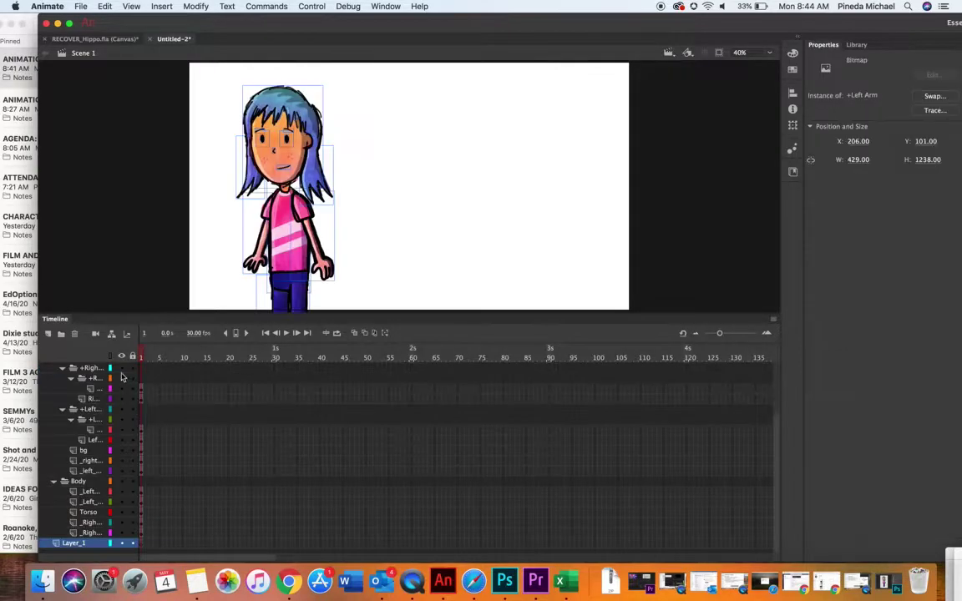
# Examine the imported layer folders in the timeline by collapsing and re-expanding Head and Body, and select the Mouth folder.
pyautogui.scroll(4, 167, 377)
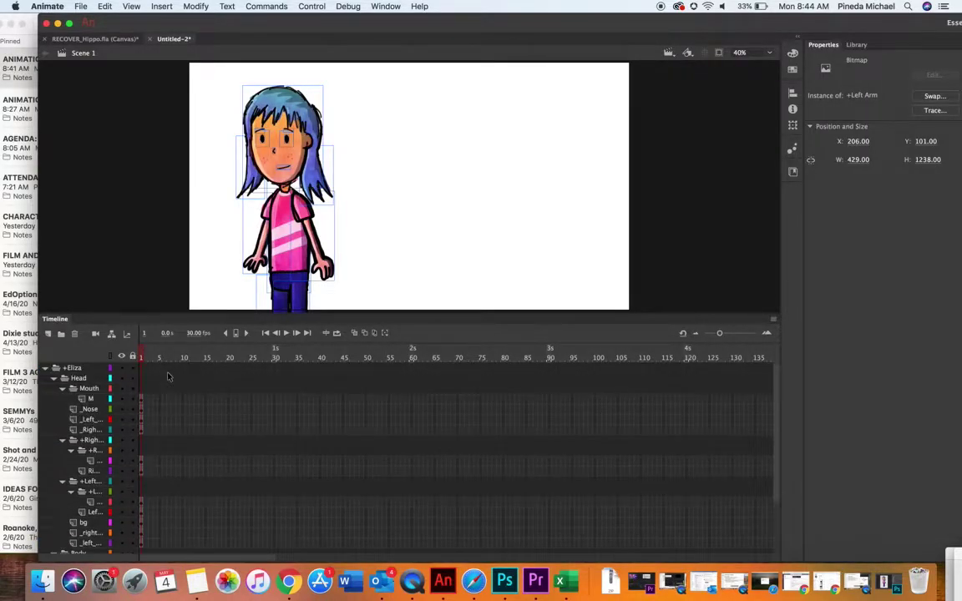
pyautogui.click(42, 368)
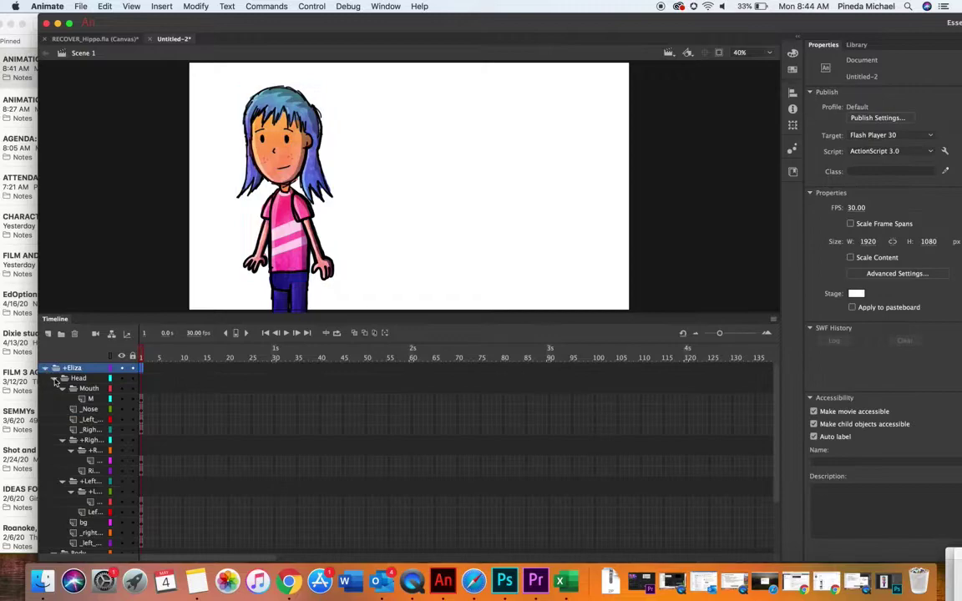
pyautogui.click(55, 379)
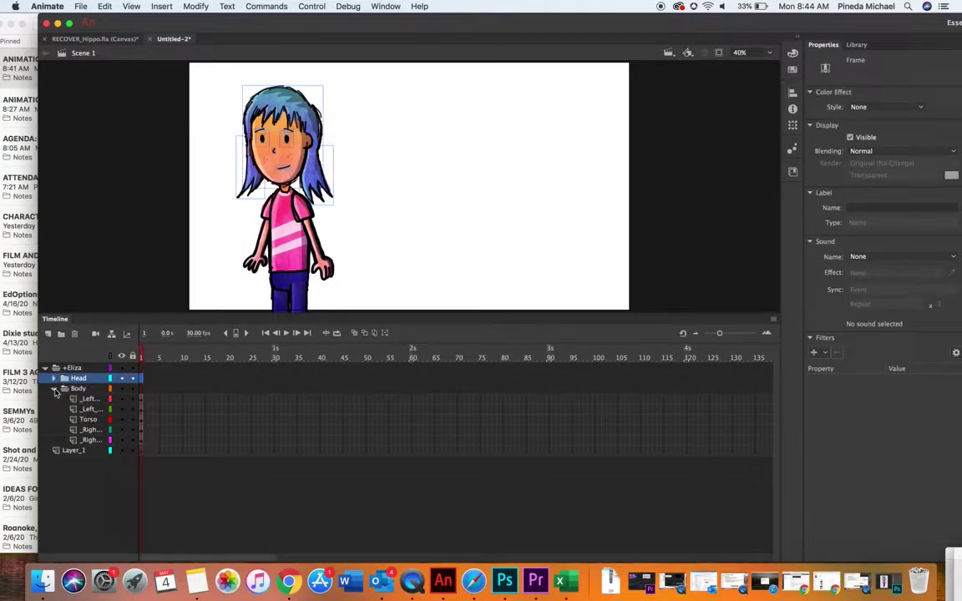
pyautogui.click(55, 389)
pyautogui.click(54, 388)
pyautogui.click(54, 378)
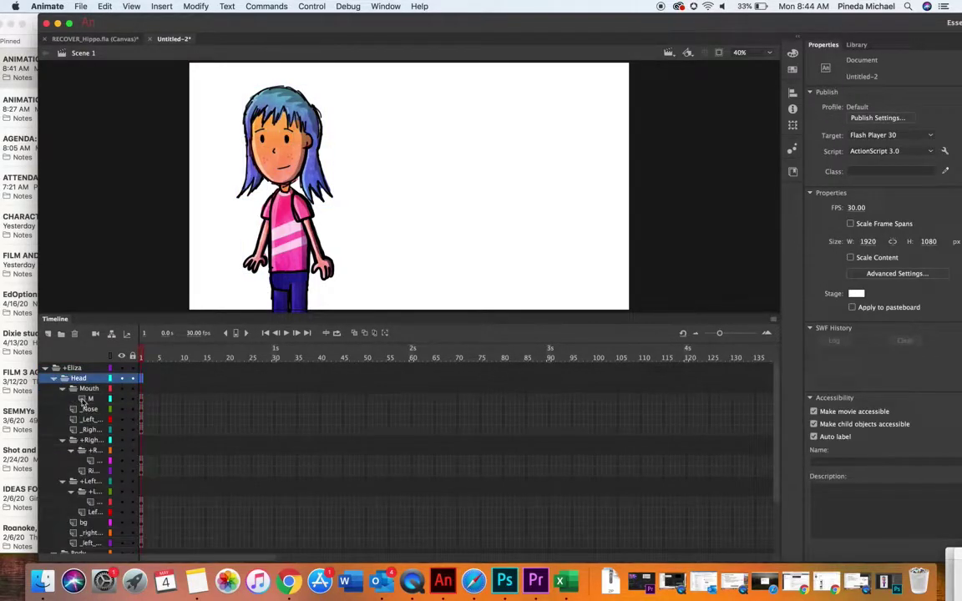
pyautogui.click(88, 389)
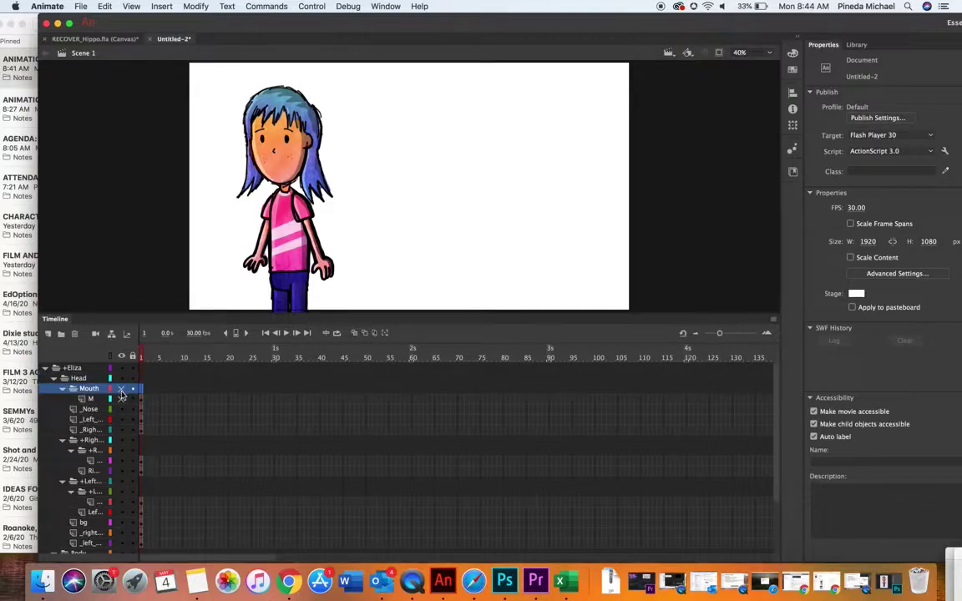
# Extend all of the character's layers to frame 62 by inserting frames, and scrub the playhead near the 2-second mark.
pyautogui.click(415, 369)
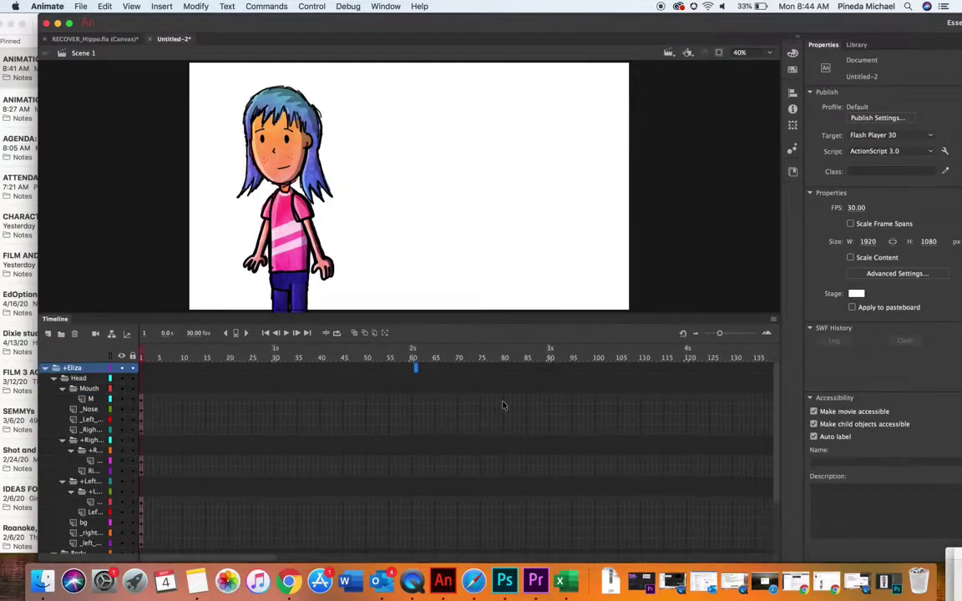
pyautogui.moveTo(428, 375); pyautogui.dragTo(415, 370)
pyautogui.moveTo(417, 476); pyautogui.dragTo(420, 578)
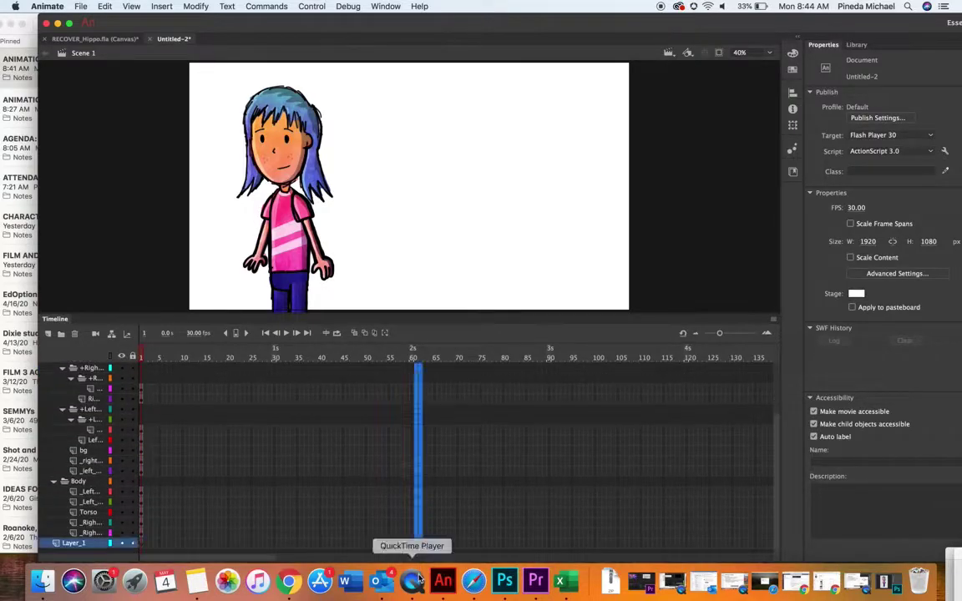
pyautogui.click(131, 6)
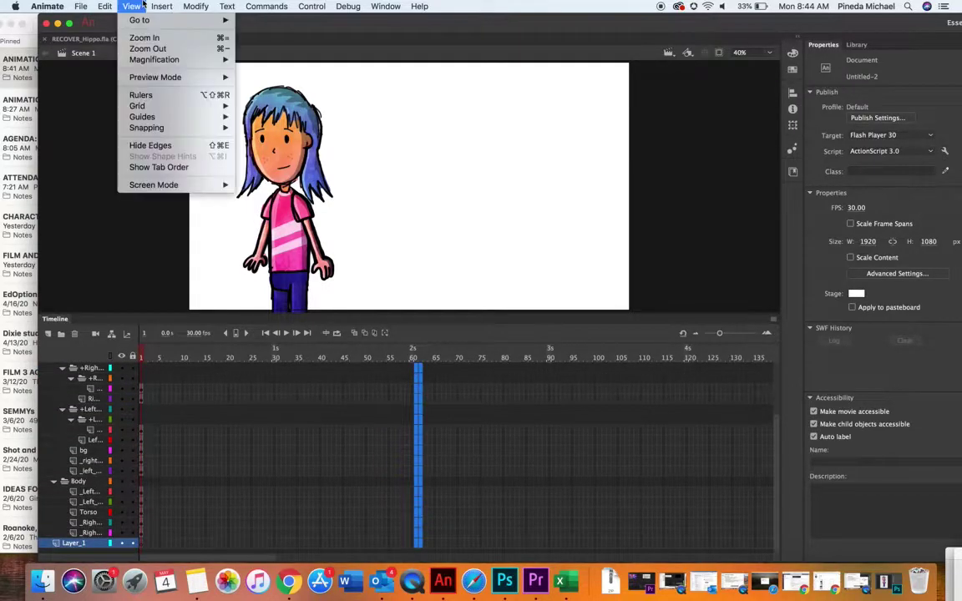
pyautogui.moveTo(161, 5)
pyautogui.moveTo(159, 78)
pyautogui.click(280, 106)
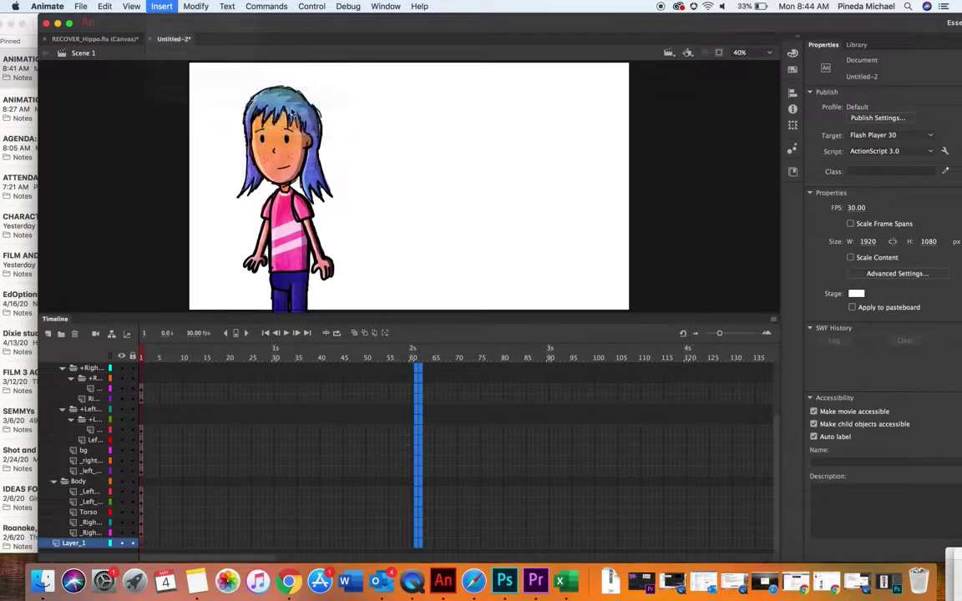
pyautogui.moveTo(403, 361); pyautogui.dragTo(430, 363)
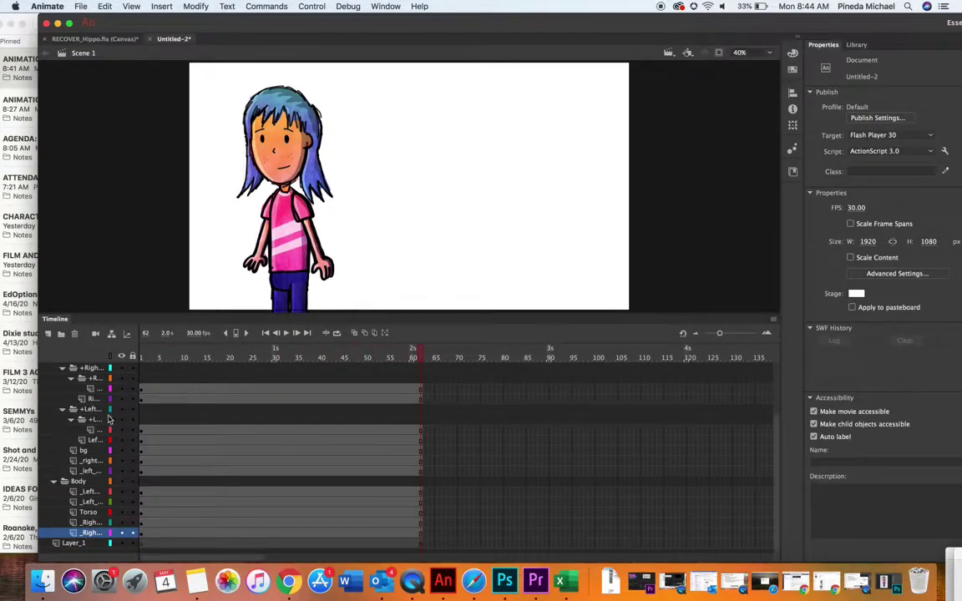
# Identify the left pupil layer by hiding and showing it, and select its frame 6.
pyautogui.click(161, 433)
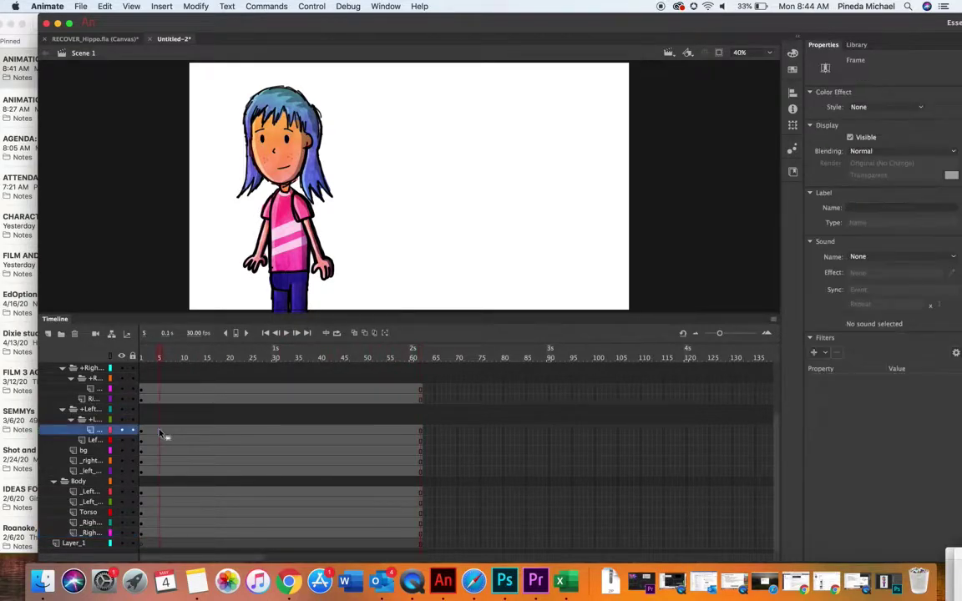
pyautogui.click(123, 431)
pyautogui.click(124, 430)
pyautogui.click(165, 433)
pyautogui.click(161, 6)
pyautogui.moveTo(191, 76)
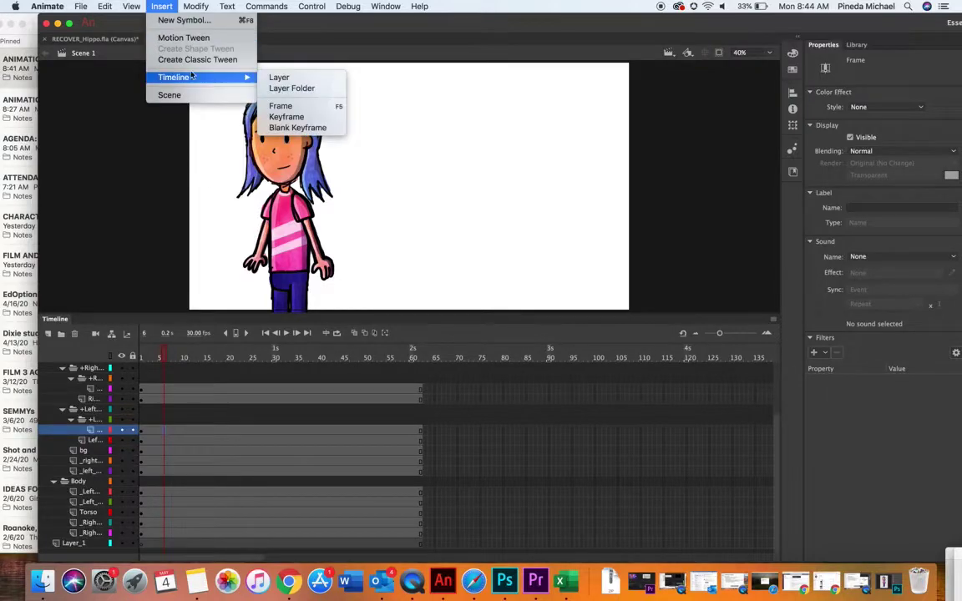
pyautogui.click(280, 106)
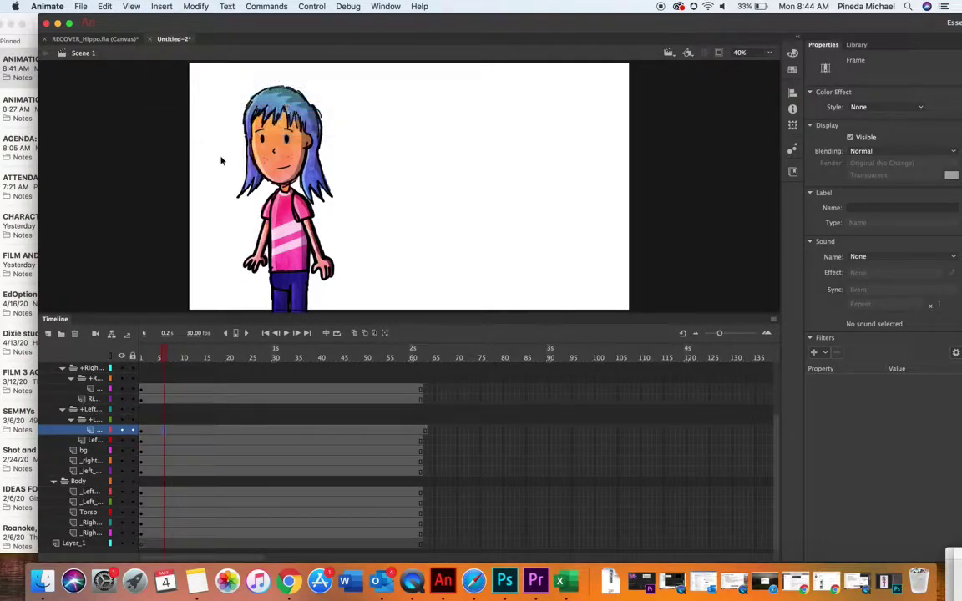
# Insert keyframes at frames 6 and 10 on the left pupil layer.
pyautogui.click(161, 6)
pyautogui.moveTo(191, 77)
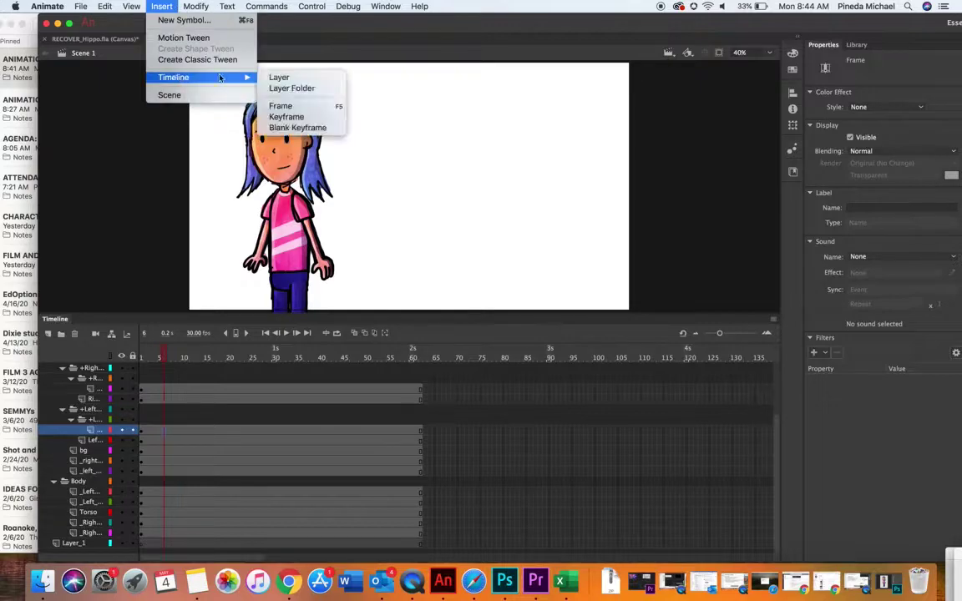
pyautogui.click(292, 117)
pyautogui.click(183, 431)
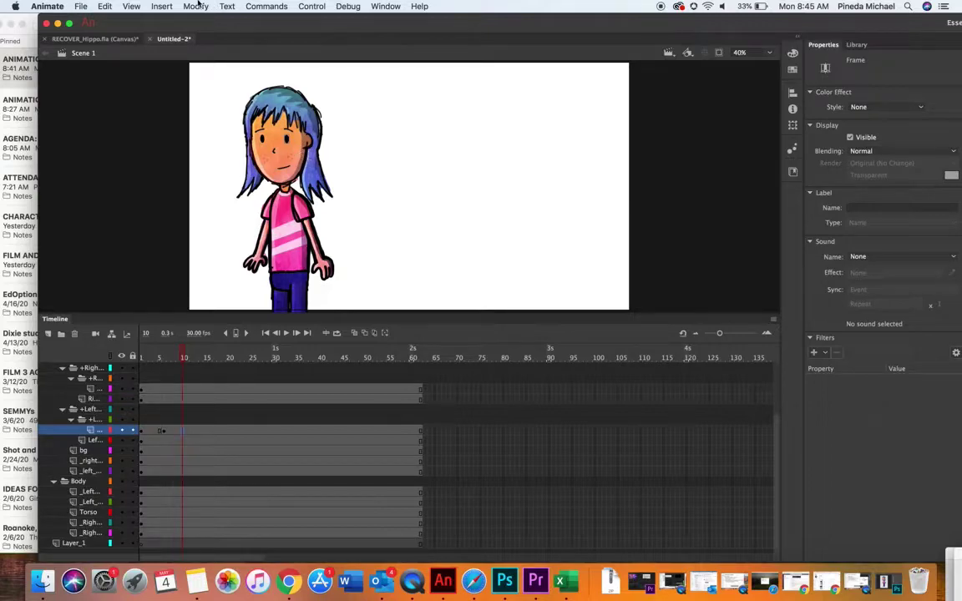
pyautogui.click(160, 5)
pyautogui.moveTo(171, 77)
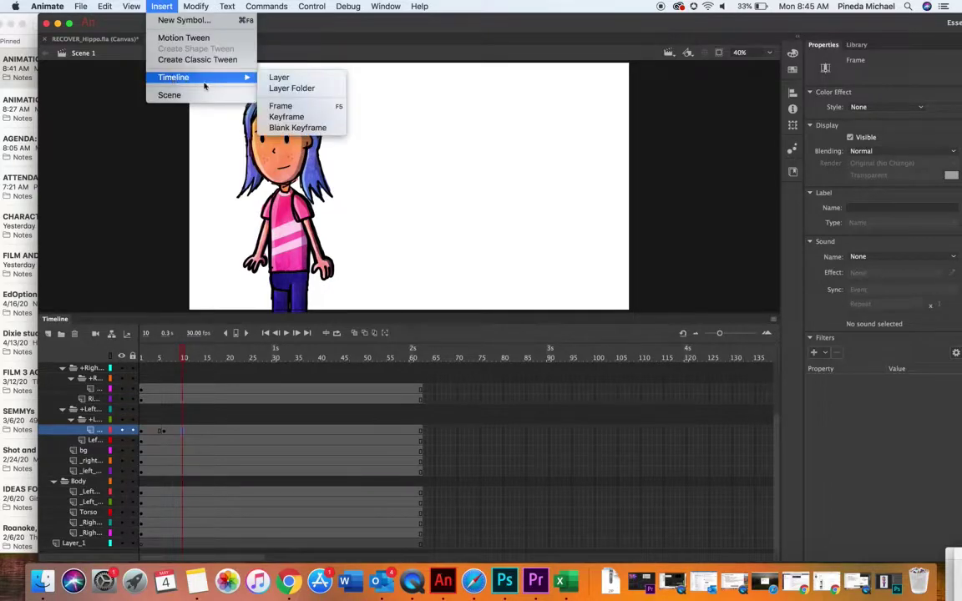
pyautogui.click(284, 119)
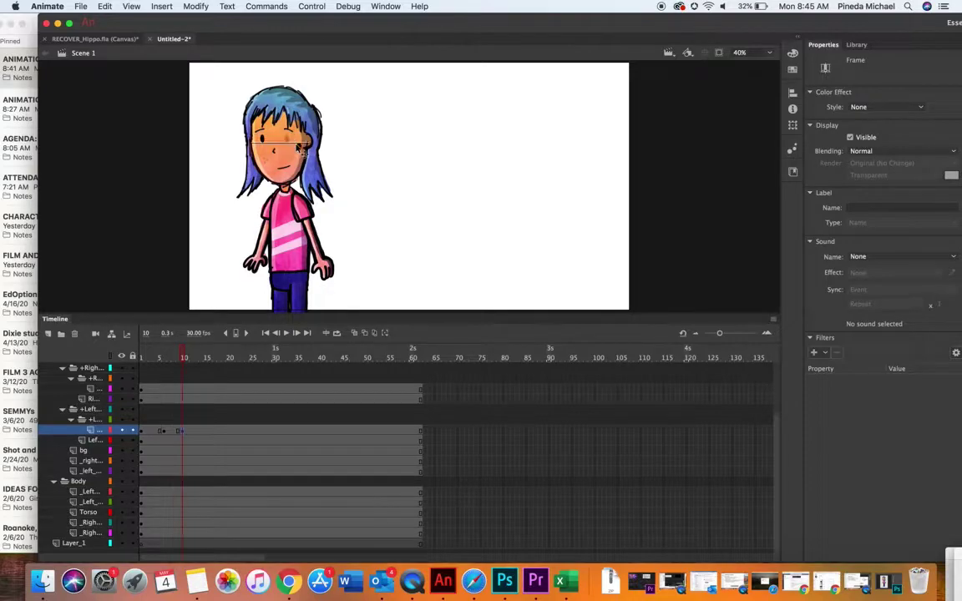
# Move the left pupil sideways to about X 449 at frame 10 and create a classic tween between frames 6 and 10.
pyautogui.click(298, 146)
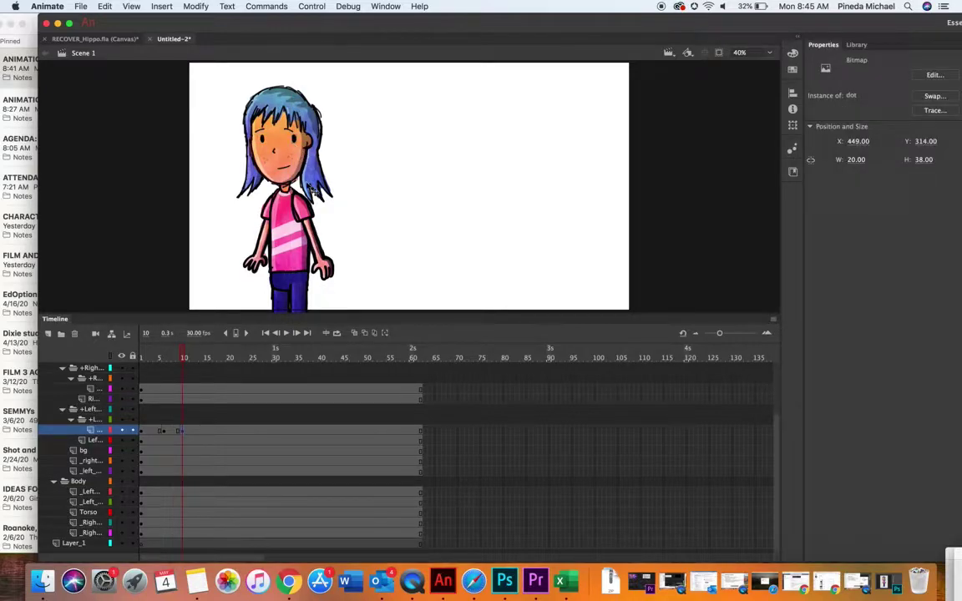
pyautogui.click(173, 431)
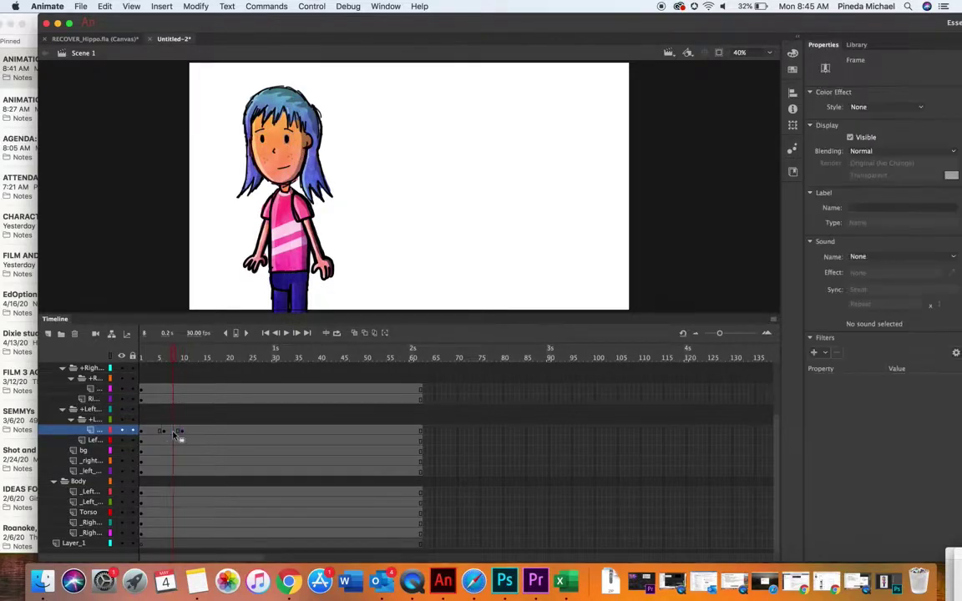
pyautogui.rightClick(176, 432)
pyautogui.click(220, 283)
pyautogui.moveTo(166, 359)
pyautogui.mouseDown()
pyautogui.moveTo(155, 359)
pyautogui.moveTo(189, 359)
pyautogui.moveTo(168, 360)
pyautogui.mouseUp()
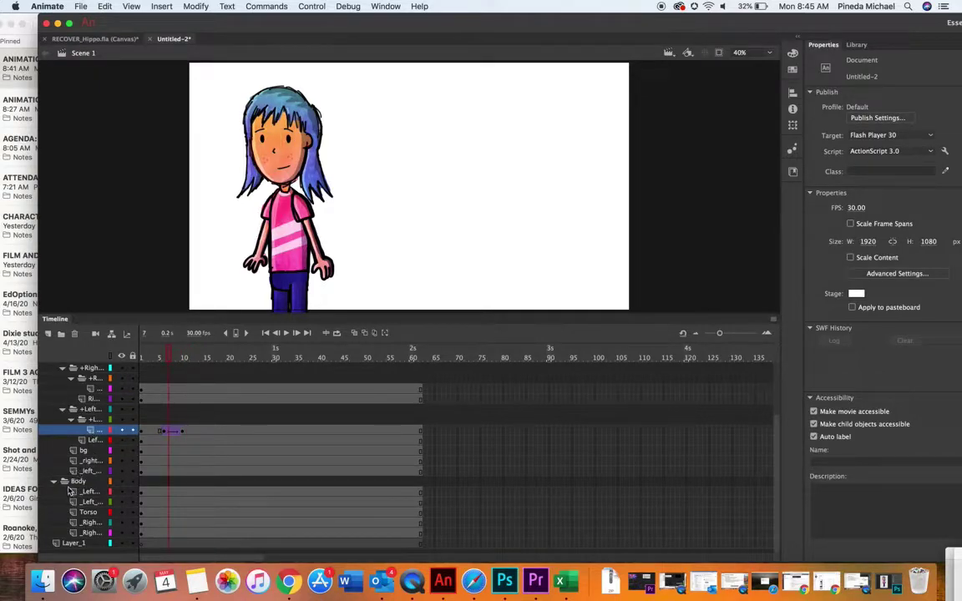
# Examine the right hair layer by hiding and showing it, and collapse and re-expand the left pupil's folder.
pyautogui.click(104, 461)
pyautogui.click(122, 461)
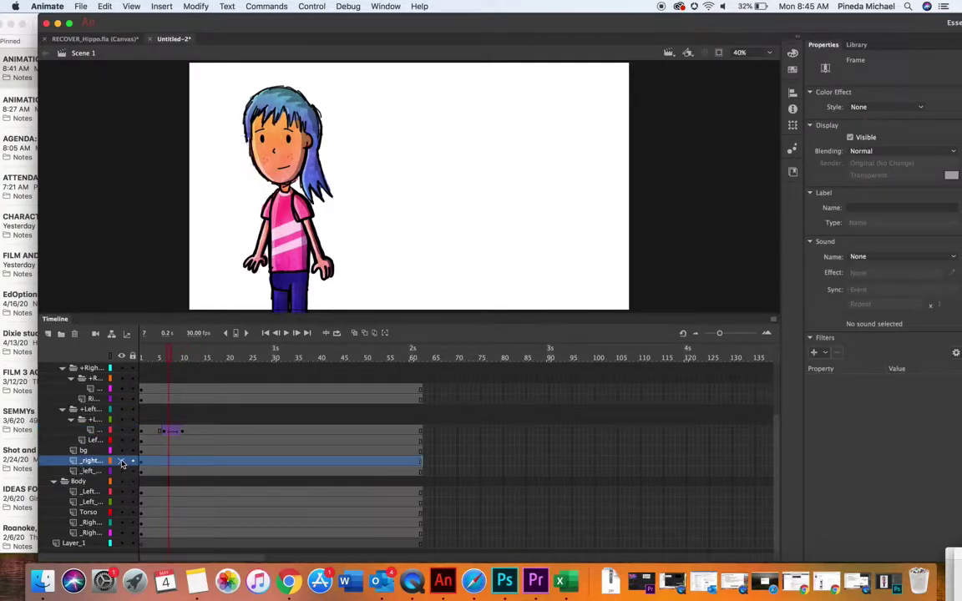
pyautogui.click(122, 461)
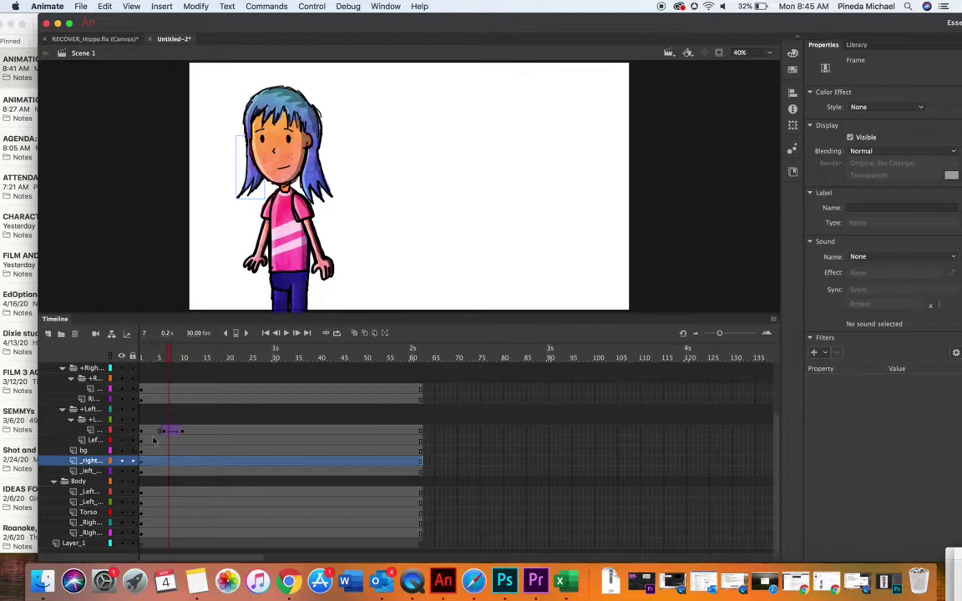
pyautogui.click(93, 430)
pyautogui.click(71, 419)
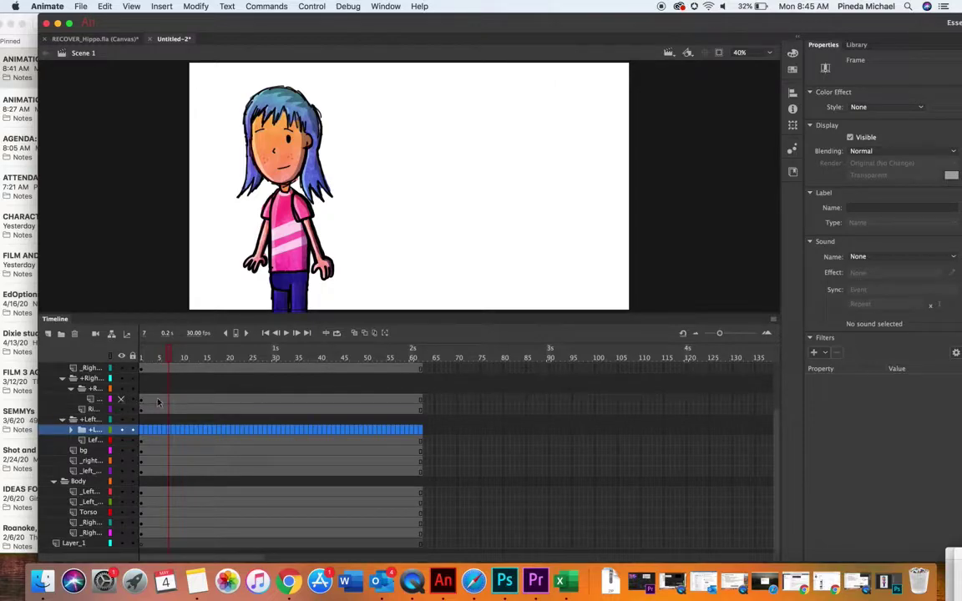
pyautogui.click(71, 430)
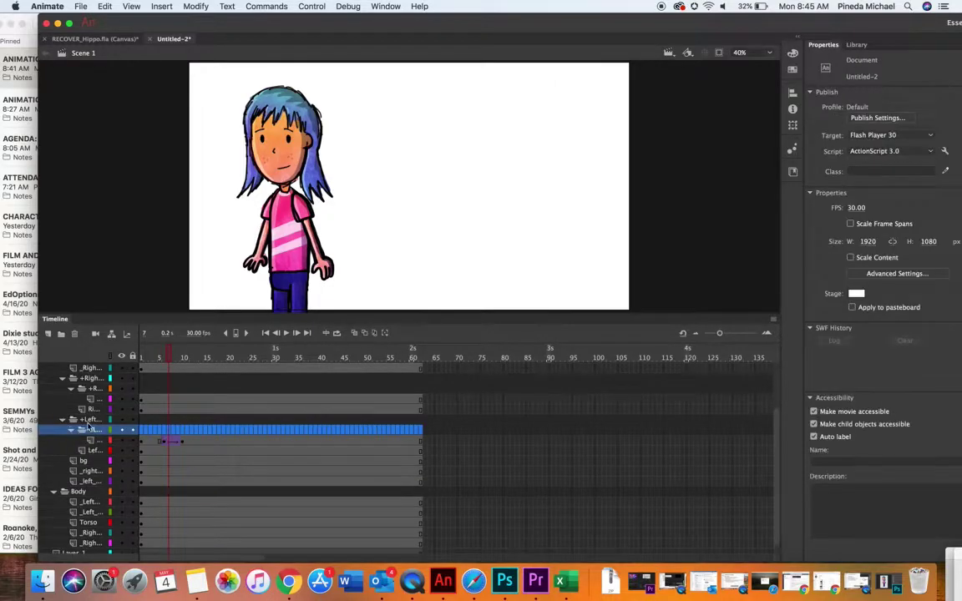
# Insert keyframes at frames 6 and 10 on the right pupil layer.
pyautogui.click(166, 398)
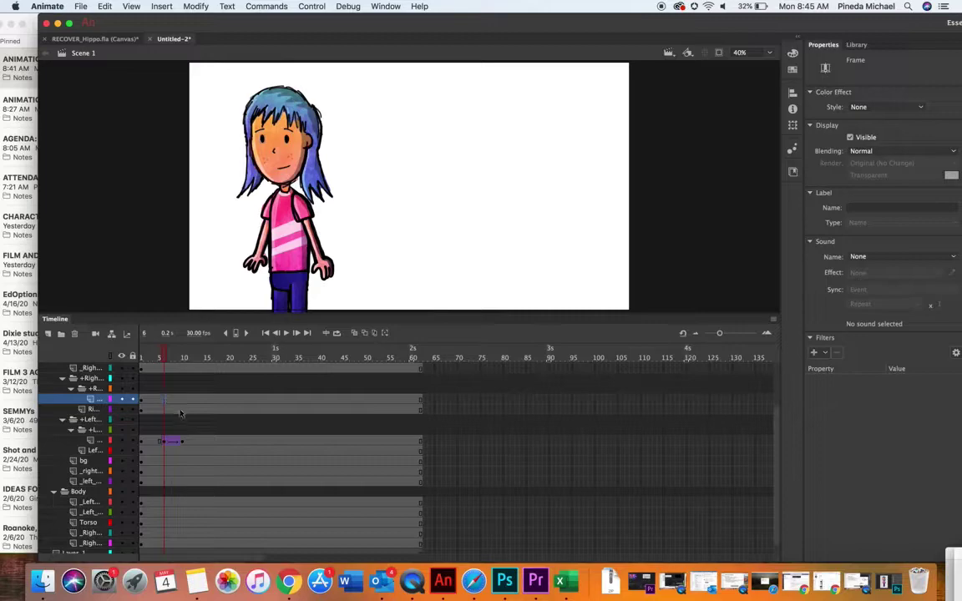
pyautogui.click(131, 6)
pyautogui.moveTo(162, 5)
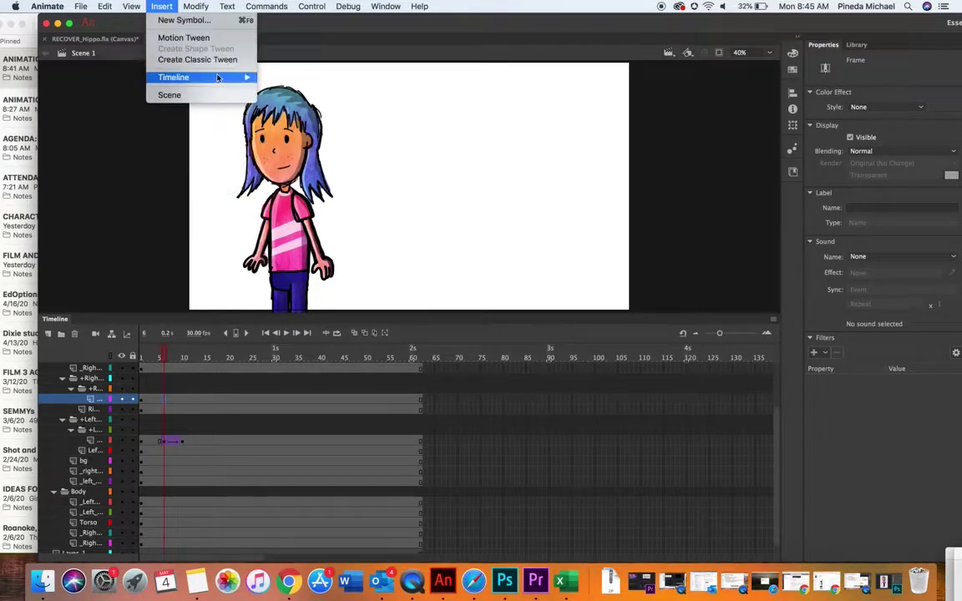
pyautogui.moveTo(201, 77)
pyautogui.click(286, 117)
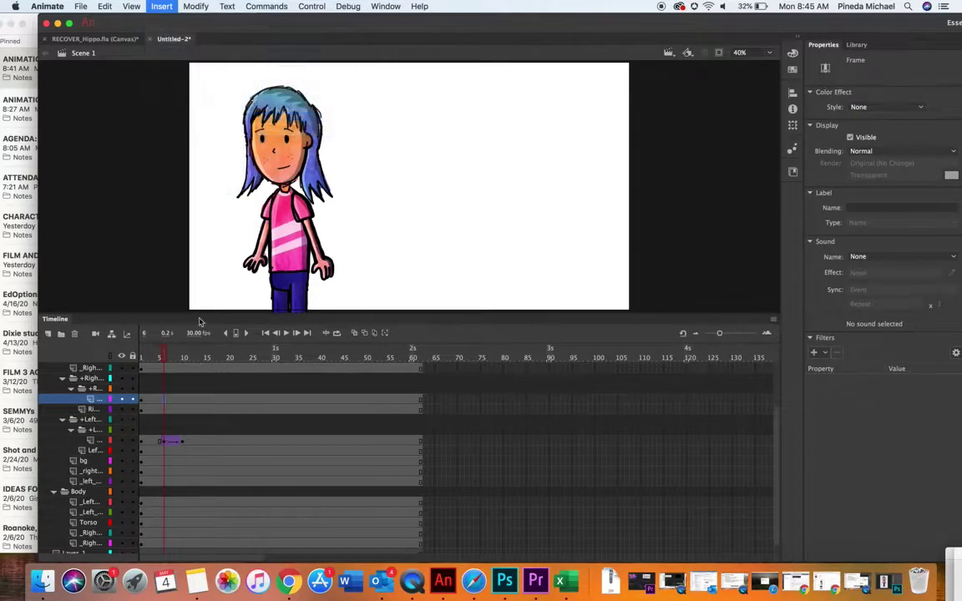
pyautogui.click(183, 400)
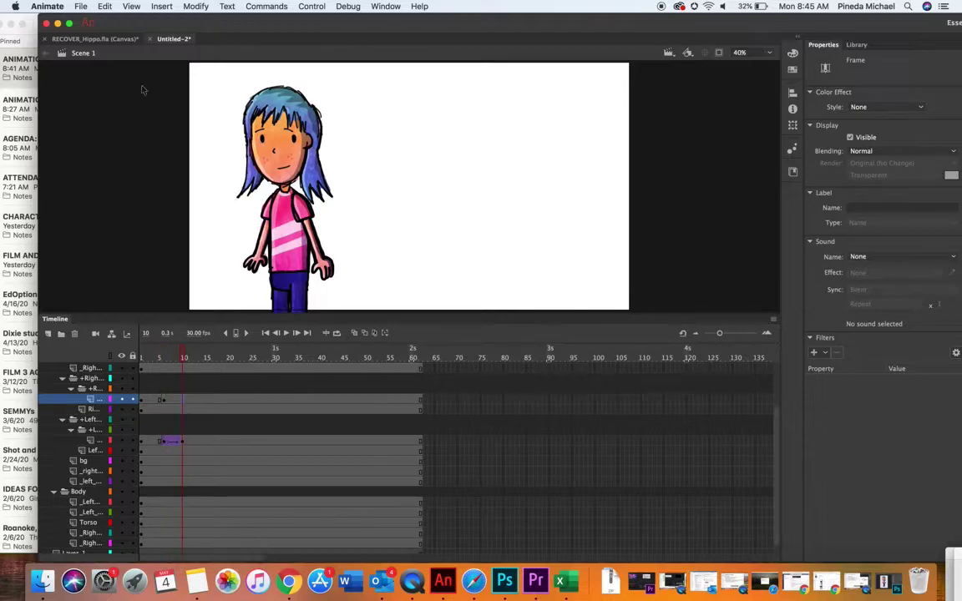
pyautogui.click(131, 6)
pyautogui.moveTo(162, 6)
pyautogui.moveTo(200, 76)
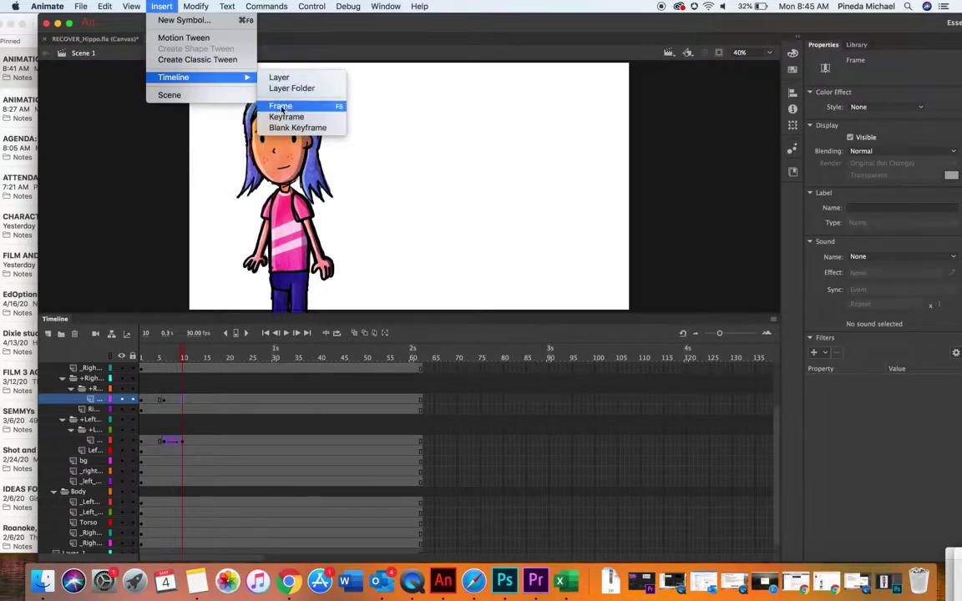
pyautogui.click(284, 117)
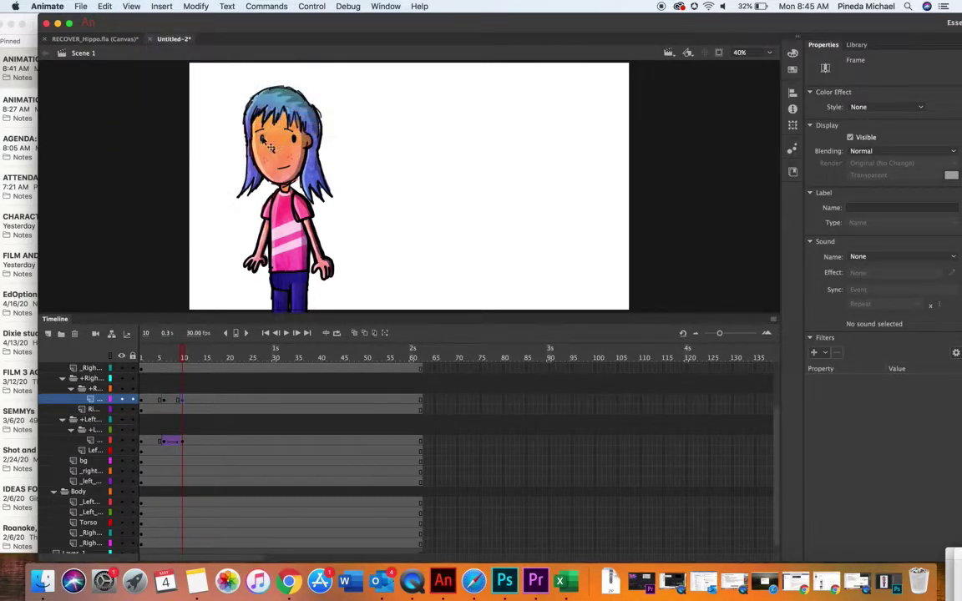
# Move the right pupil to about X 341 at frame 10 and create a classic tween between frames 6 and 10.
pyautogui.click(274, 147)
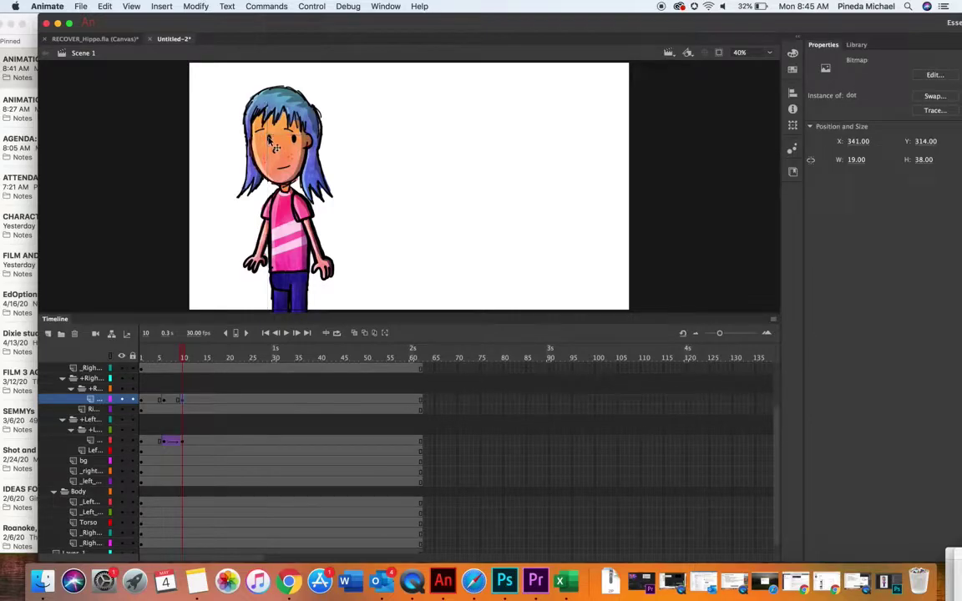
pyautogui.rightClick(171, 401)
pyautogui.click(234, 282)
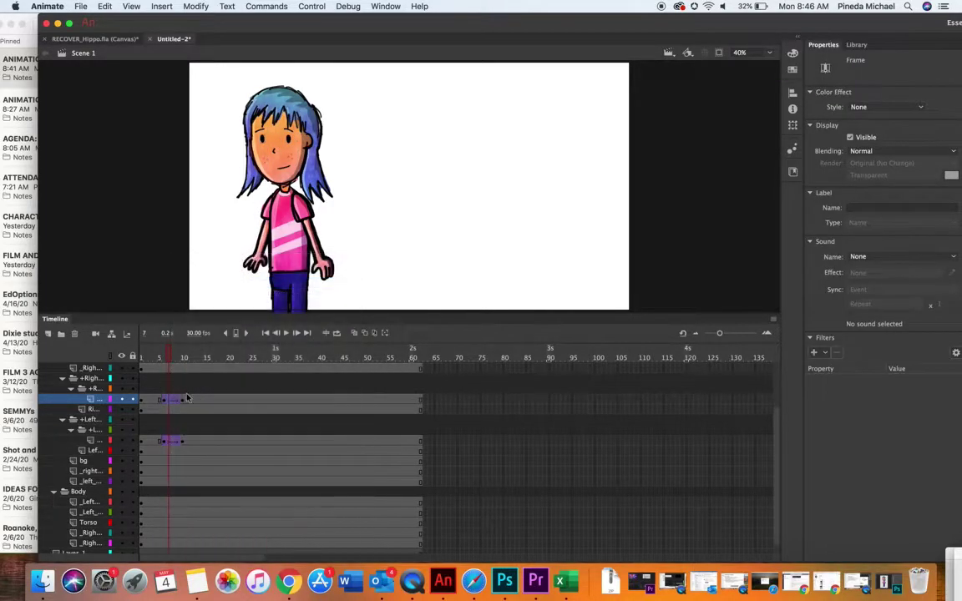
# Preview the eye movement by playing the timeline from the start and scrubbing through the tweened frames.
pyautogui.click(153, 357)
pyautogui.moveTo(152, 358)
pyautogui.mouseDown()
pyautogui.moveTo(192, 357)
pyautogui.moveTo(136, 356)
pyautogui.moveTo(201, 357)
pyautogui.moveTo(142, 357)
pyautogui.mouseUp()
pyautogui.click(294, 333)
pyautogui.click(286, 333)
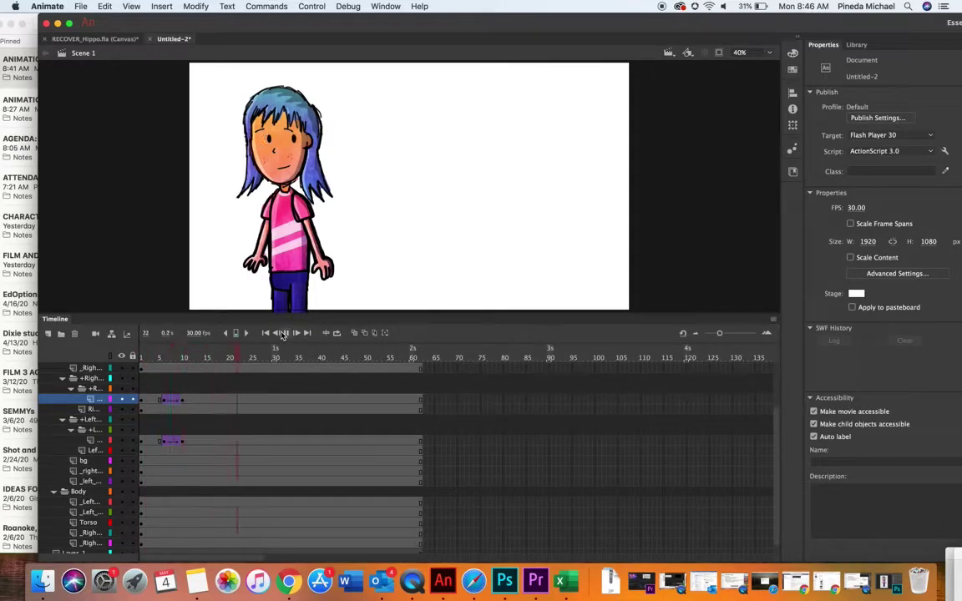
pyautogui.click(155, 358)
pyautogui.moveTo(157, 357); pyautogui.dragTo(184, 357)
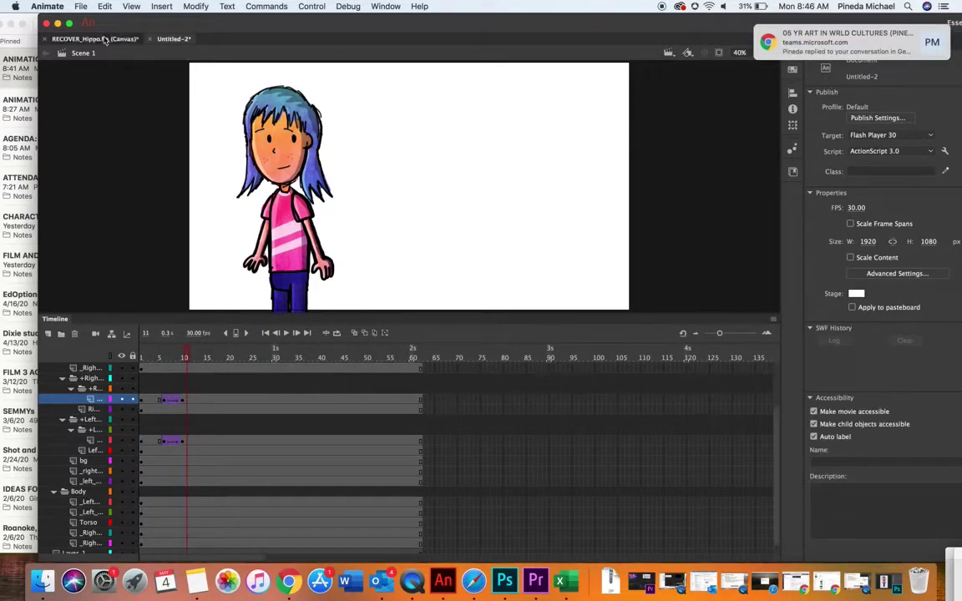
# Examine the tweened layers of RECOVER_Hippo.fla by scrubbing its timeline, and return to Untitled-2 to scrub the eye tweens.
pyautogui.click(104, 40)
pyautogui.moveTo(401, 357); pyautogui.dragTo(297, 357)
pyautogui.click(167, 40)
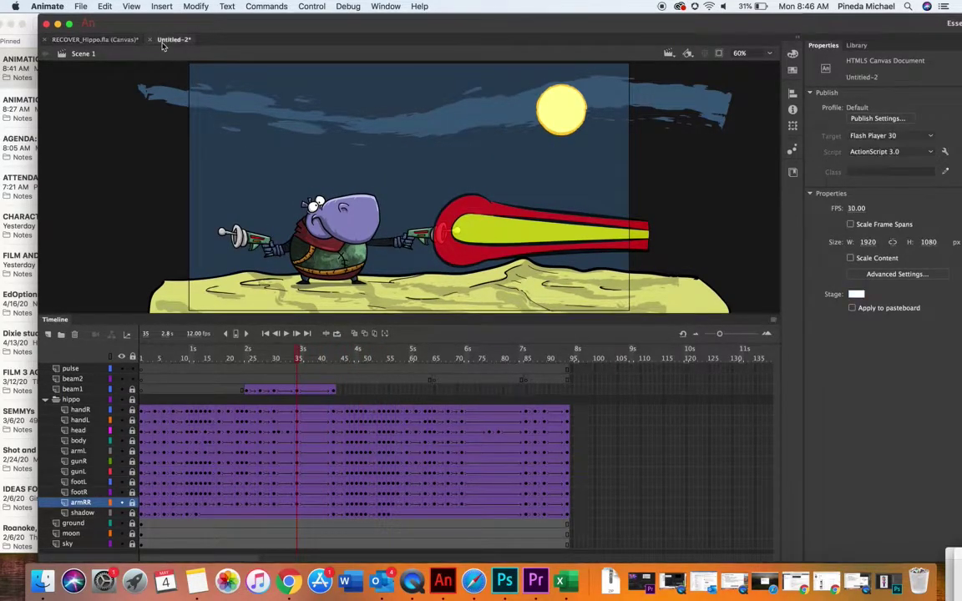
pyautogui.moveTo(154, 362); pyautogui.dragTo(168, 361)
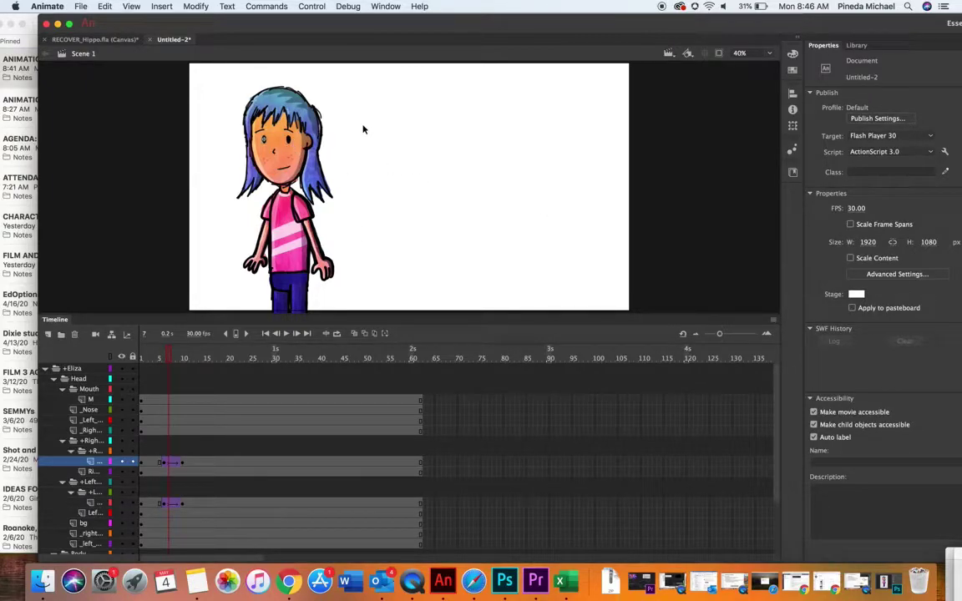
pyautogui.click(165, 360)
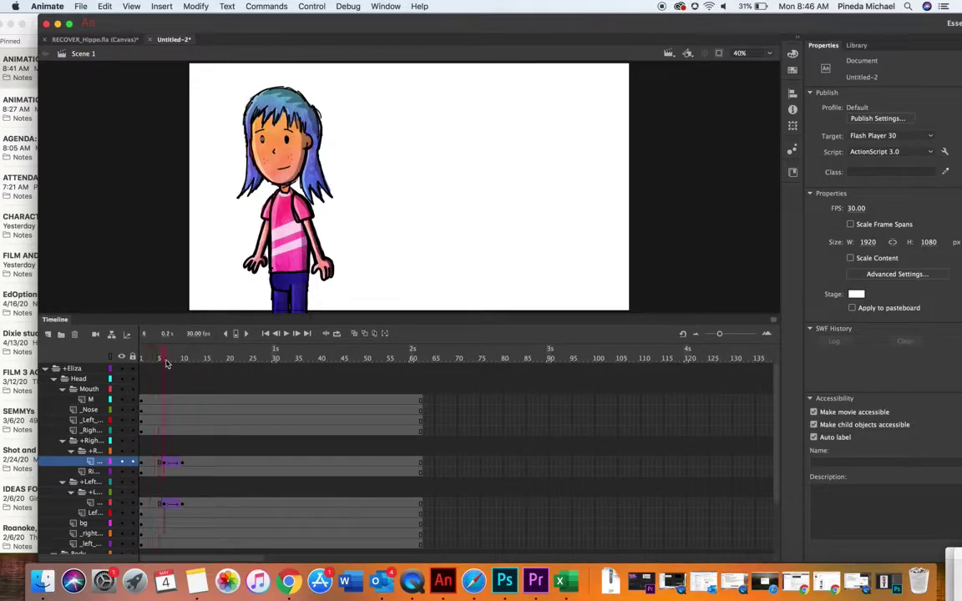
# Insert a keyframe at frame 11 on the mouth layer M.
pyautogui.click(183, 401)
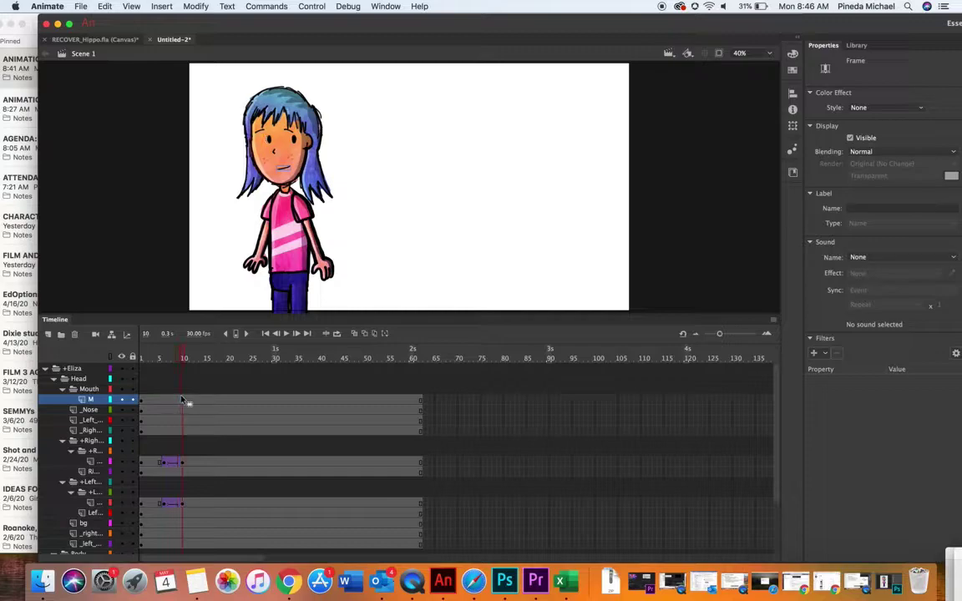
pyautogui.moveTo(186, 404); pyautogui.dragTo(187, 367)
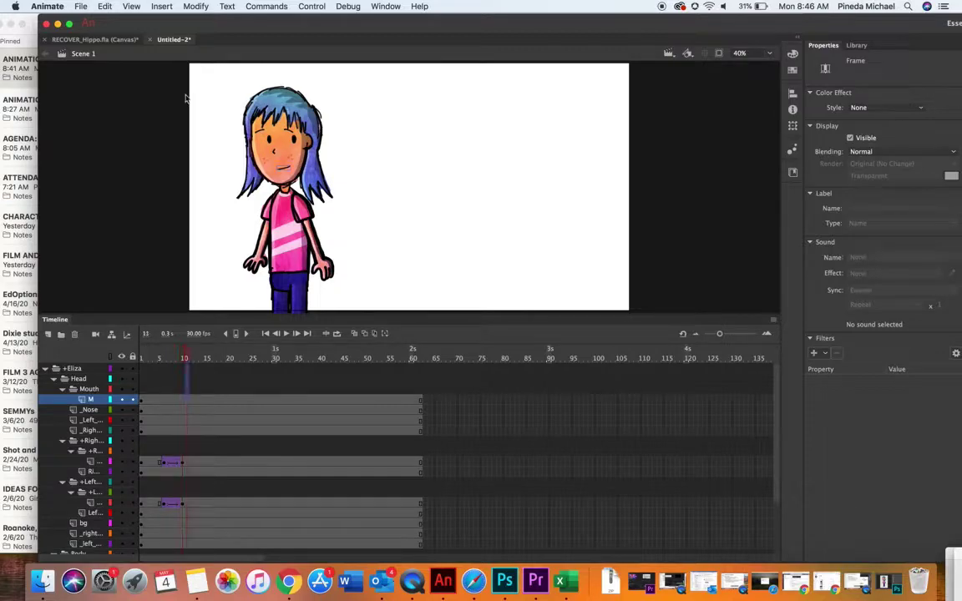
pyautogui.click(159, 5)
pyautogui.moveTo(234, 77)
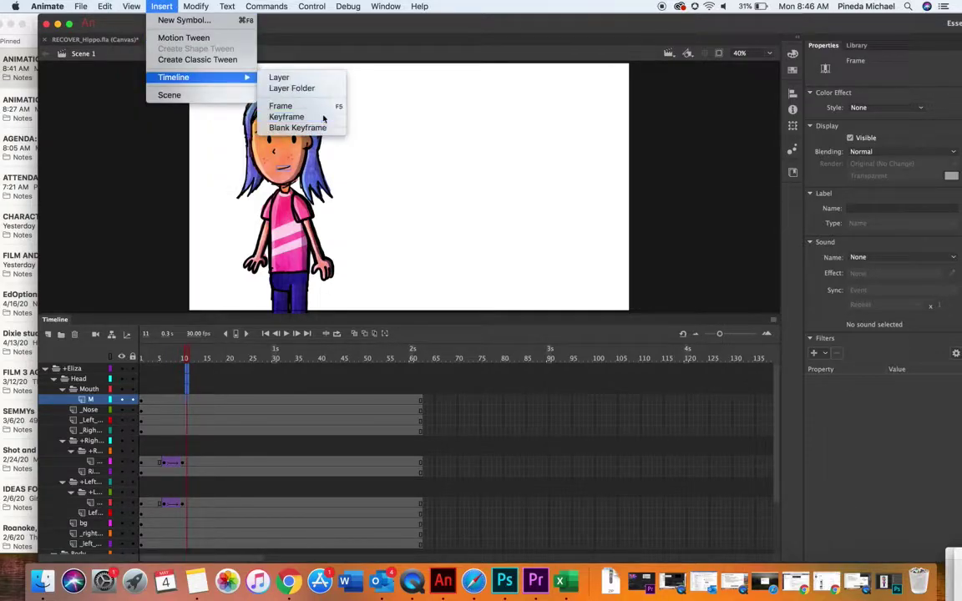
pyautogui.click(324, 118)
pyautogui.click(201, 404)
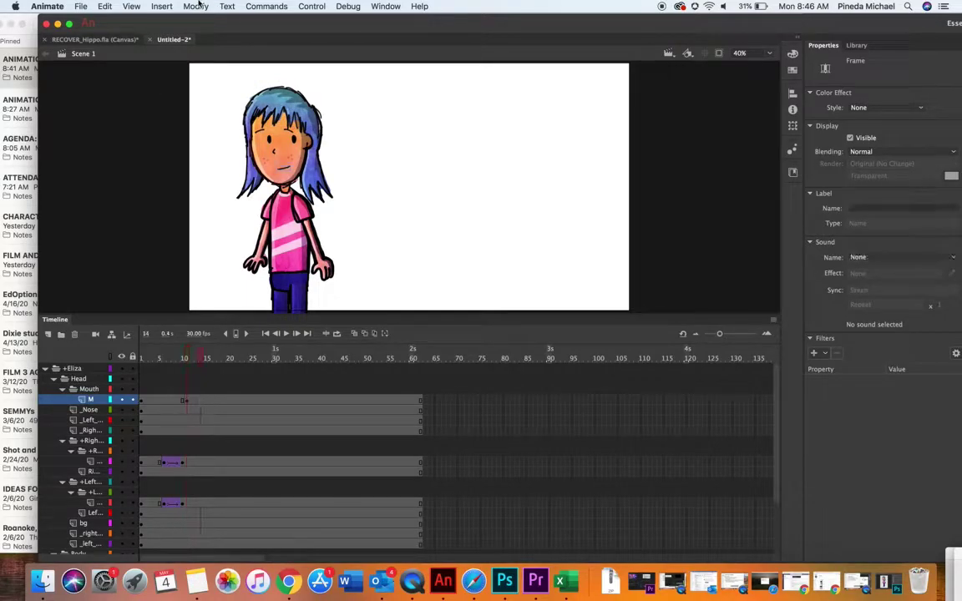
pyautogui.click(162, 6)
pyautogui.moveTo(160, 80)
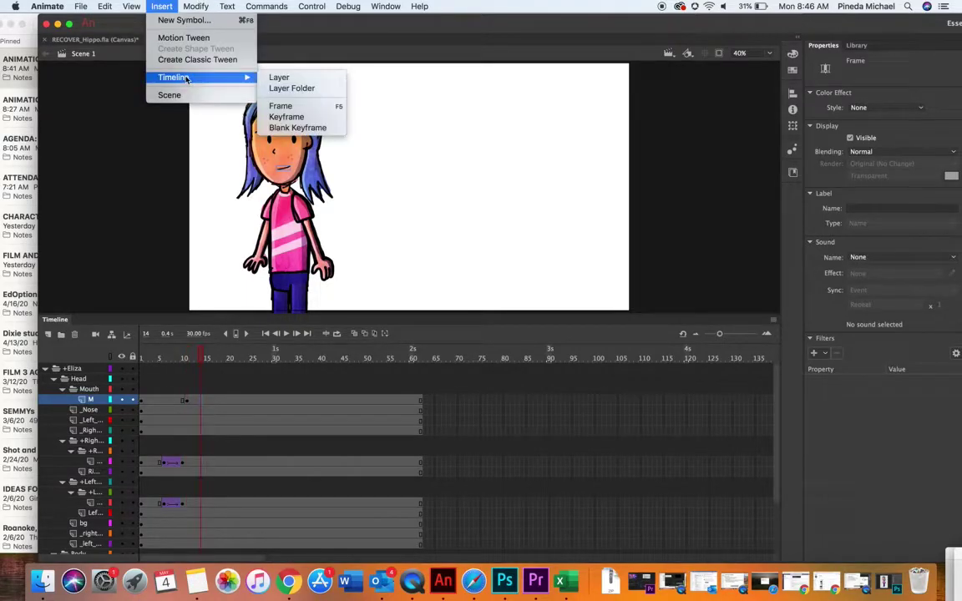
pyautogui.click(179, 398)
# Free-transform the mouth at frame 11, stretching and rotating it to about 89 by 42 px at about X 386, Y 422.
pyautogui.click(192, 404)
pyautogui.click(187, 402)
pyautogui.click(186, 404)
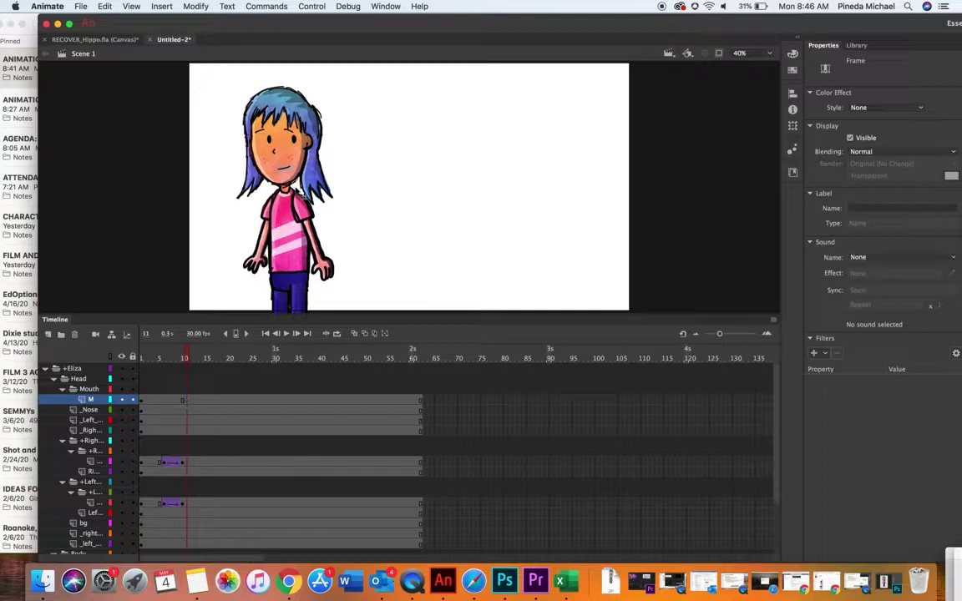
pyautogui.click(284, 171)
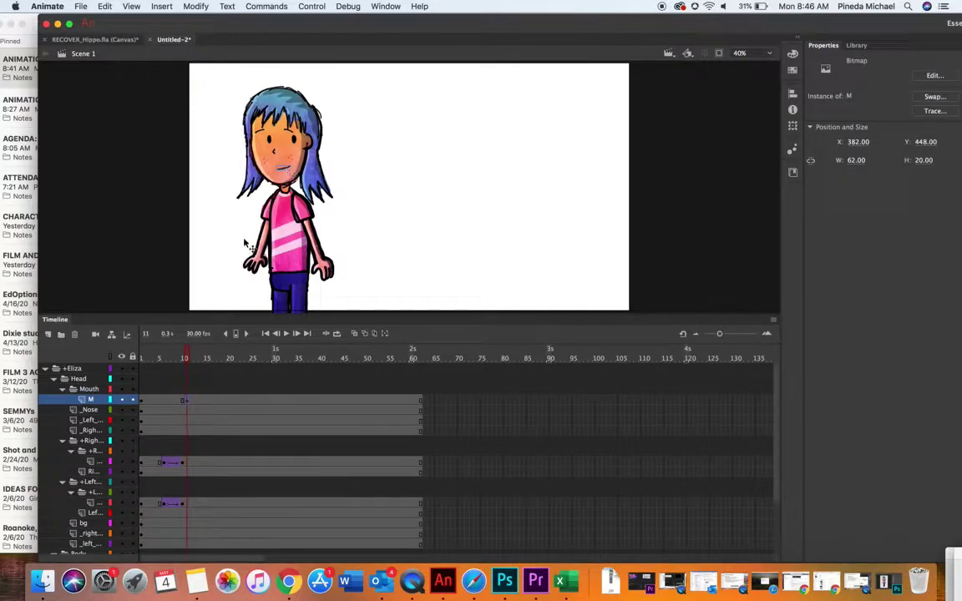
pyautogui.moveTo(888, 33); pyautogui.dragTo(852, 33)
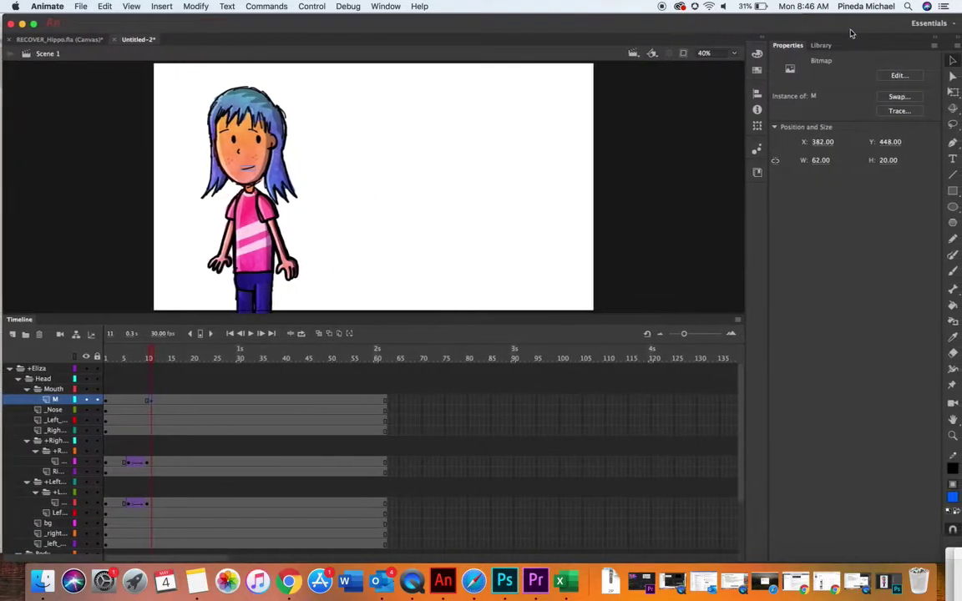
pyautogui.click(951, 92)
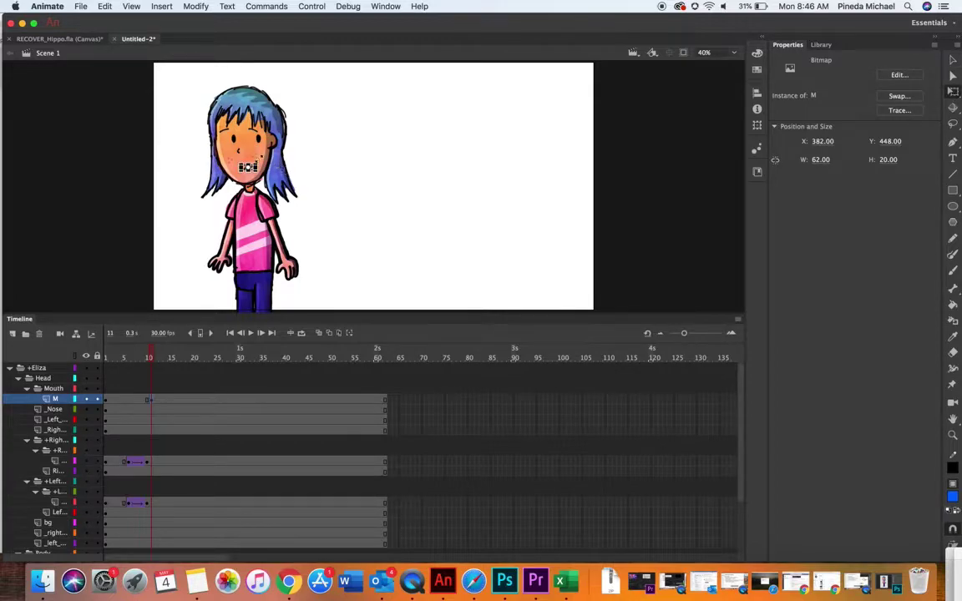
pyautogui.moveTo(258, 167); pyautogui.dragTo(262, 167)
pyautogui.moveTo(276, 166); pyautogui.dragTo(273, 159)
pyautogui.press('Down')
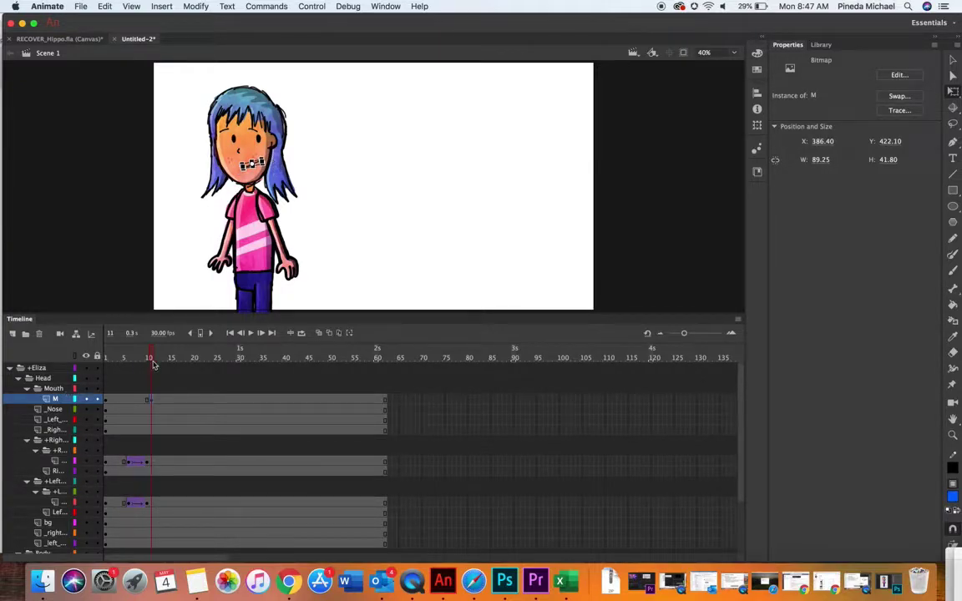
# Preview the mouth change by scrubbing and playing the timeline from the start.
pyautogui.moveTo(126, 358); pyautogui.dragTo(88, 358)
pyautogui.click(251, 333)
pyautogui.moveTo(143, 359); pyautogui.dragTo(101, 358)
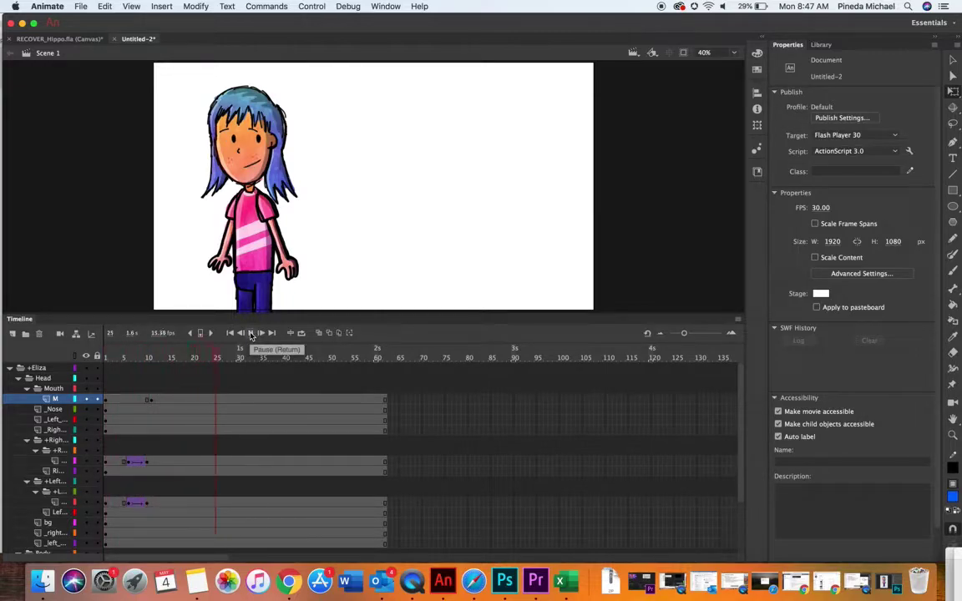
pyautogui.click(125, 353)
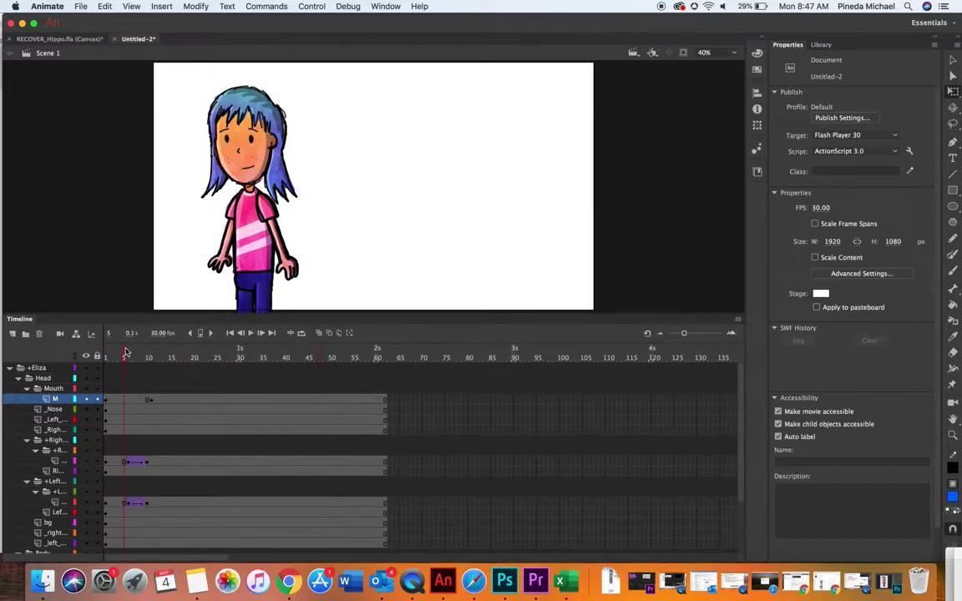
# Collapse the +Eliza layer folder and add a camera to the scene.
pyautogui.click(10, 368)
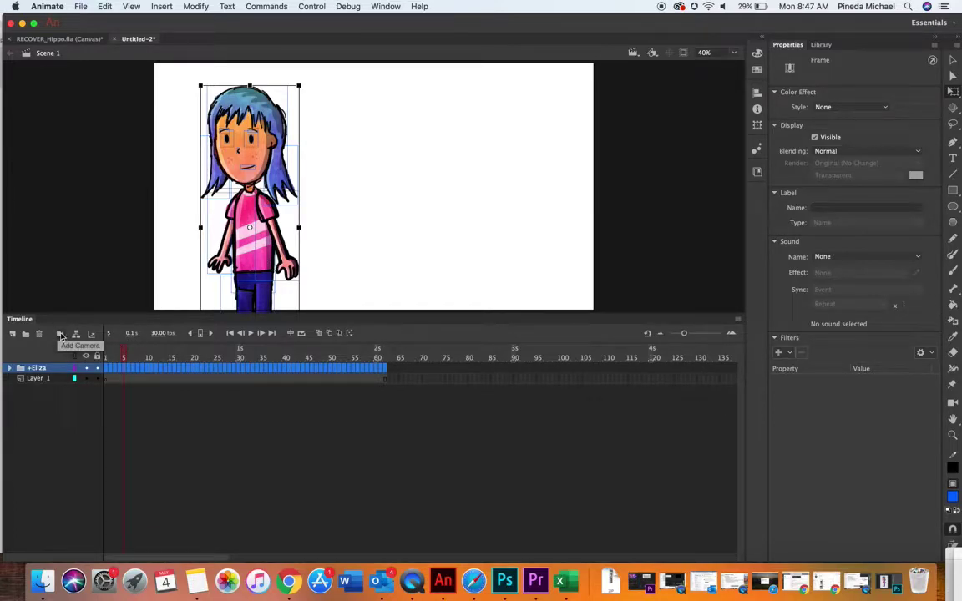
pyautogui.click(60, 335)
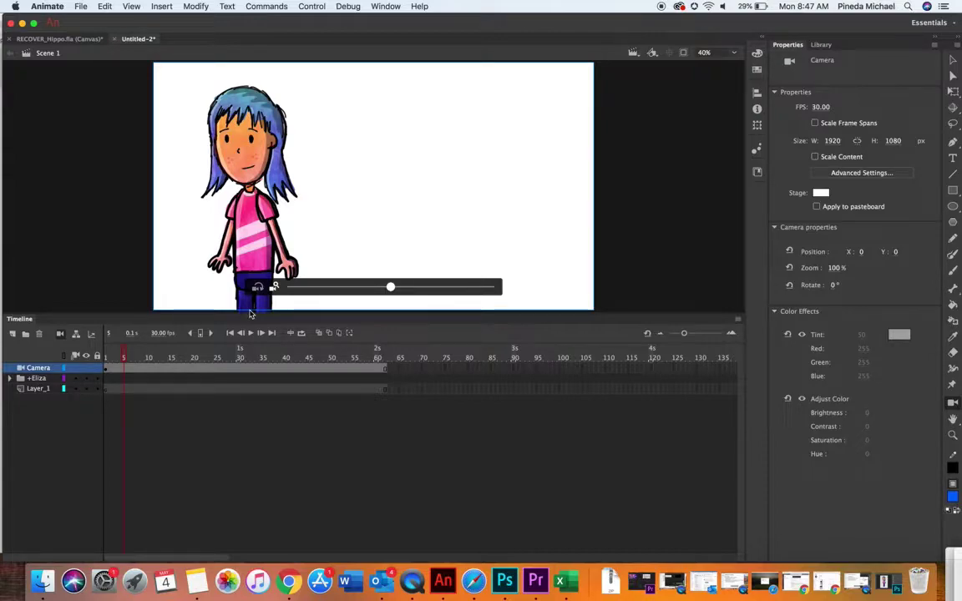
# Insert keyframes at frames 11 and 15 on the Camera layer.
pyautogui.click(143, 357)
pyautogui.moveTo(143, 358)
pyautogui.mouseDown()
pyautogui.moveTo(124, 358)
pyautogui.moveTo(159, 361)
pyautogui.moveTo(151, 365)
pyautogui.mouseUp()
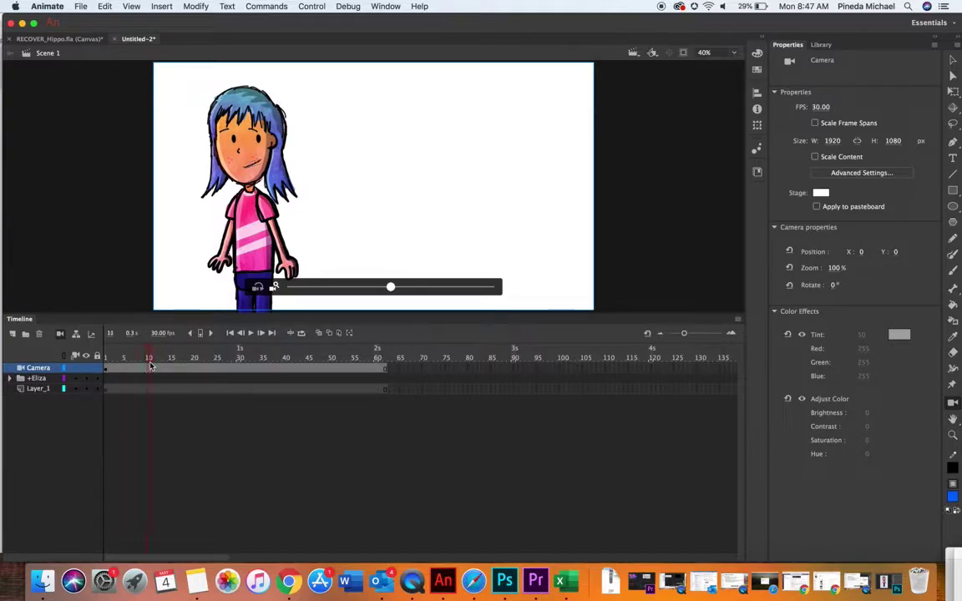
pyautogui.click(160, 6)
pyautogui.moveTo(225, 79)
pyautogui.click(292, 116)
pyautogui.click(170, 369)
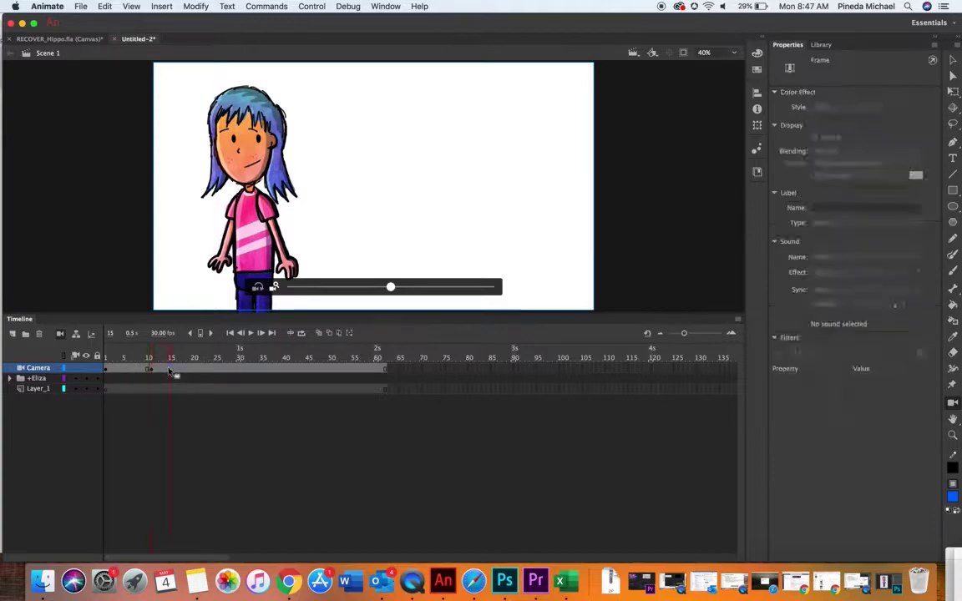
pyautogui.click(161, 6)
pyautogui.moveTo(208, 77)
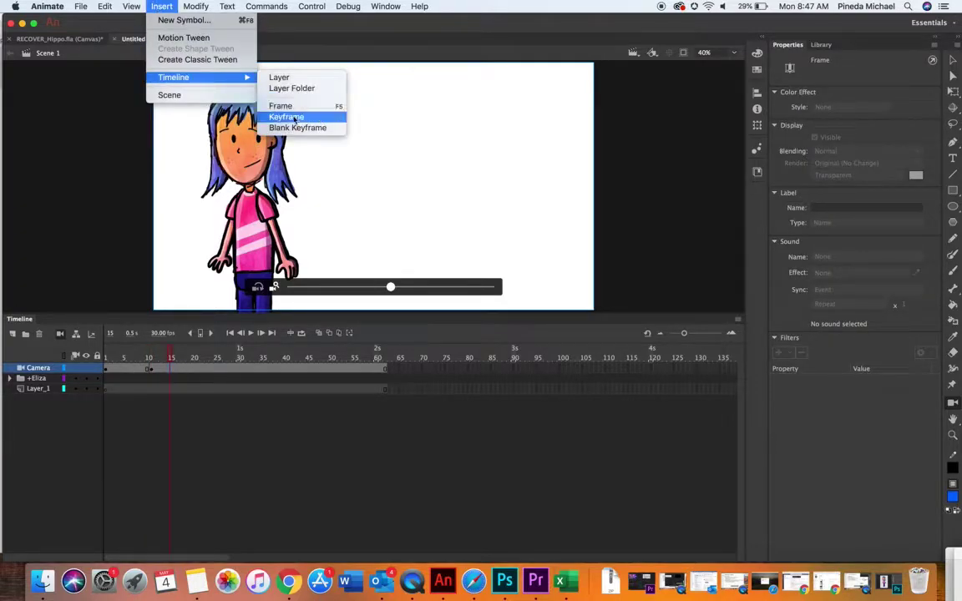
pyautogui.click(284, 116)
# Zoom the camera at frame 11 to about 239% and frame the girl's face at about X 887, Y 471.
pyautogui.click(153, 370)
pyautogui.moveTo(307, 157); pyautogui.dragTo(194, 153)
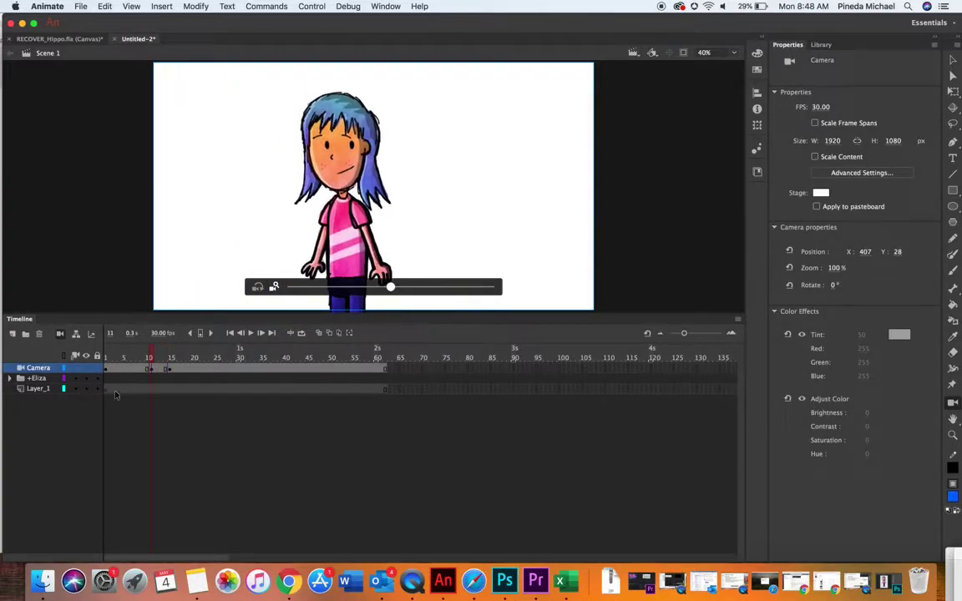
pyautogui.moveTo(267, 152); pyautogui.dragTo(288, 162)
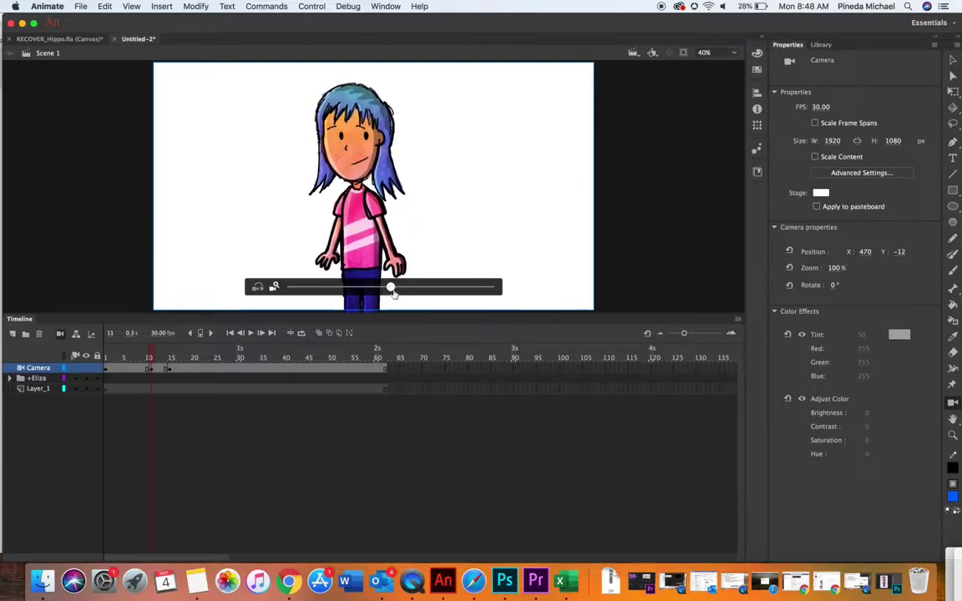
pyautogui.moveTo(393, 292); pyautogui.dragTo(494, 266)
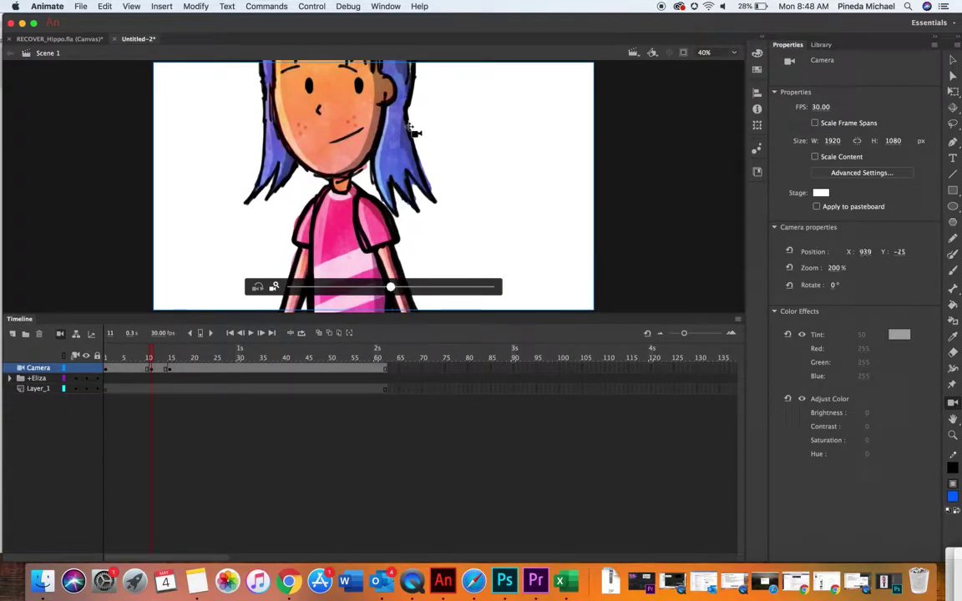
pyautogui.moveTo(410, 129); pyautogui.dragTo(409, 88)
pyautogui.moveTo(390, 286); pyautogui.dragTo(422, 286)
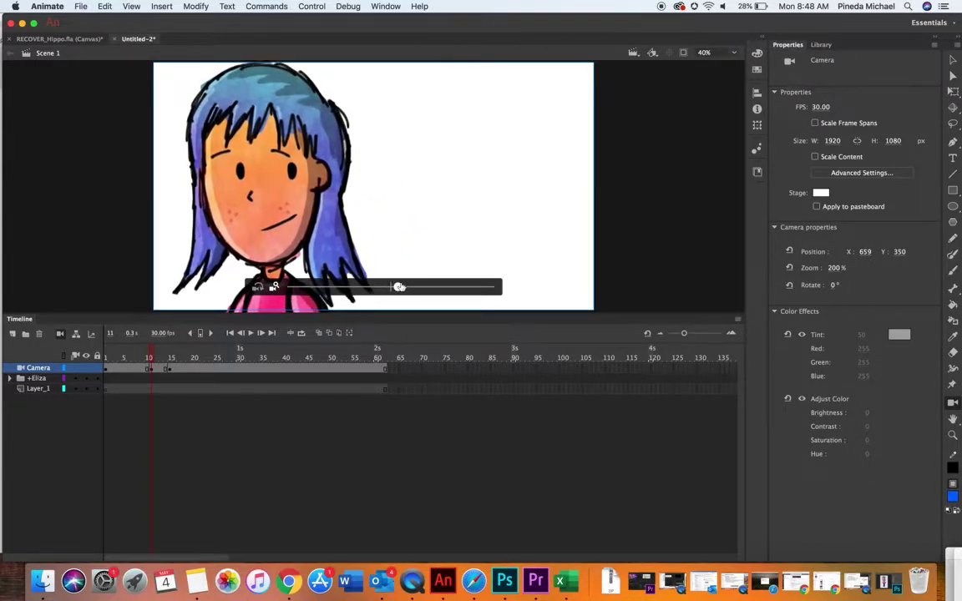
pyautogui.moveTo(281, 132); pyautogui.dragTo(303, 146)
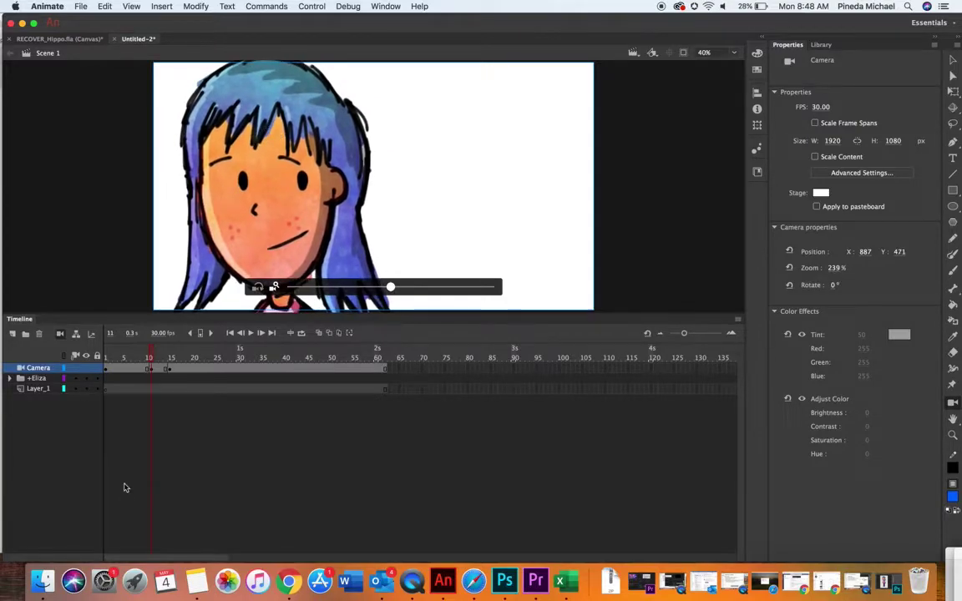
# Move the camera at frame 15 to about X 23, Y -77 and scrub between the two camera keyframes.
pyautogui.click(171, 369)
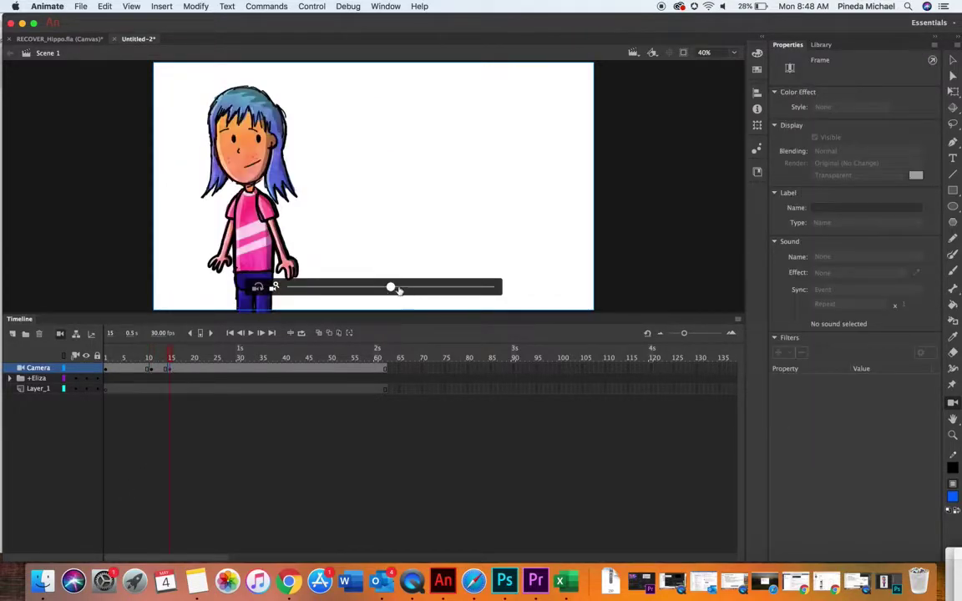
pyautogui.moveTo(320, 195); pyautogui.dragTo(318, 216)
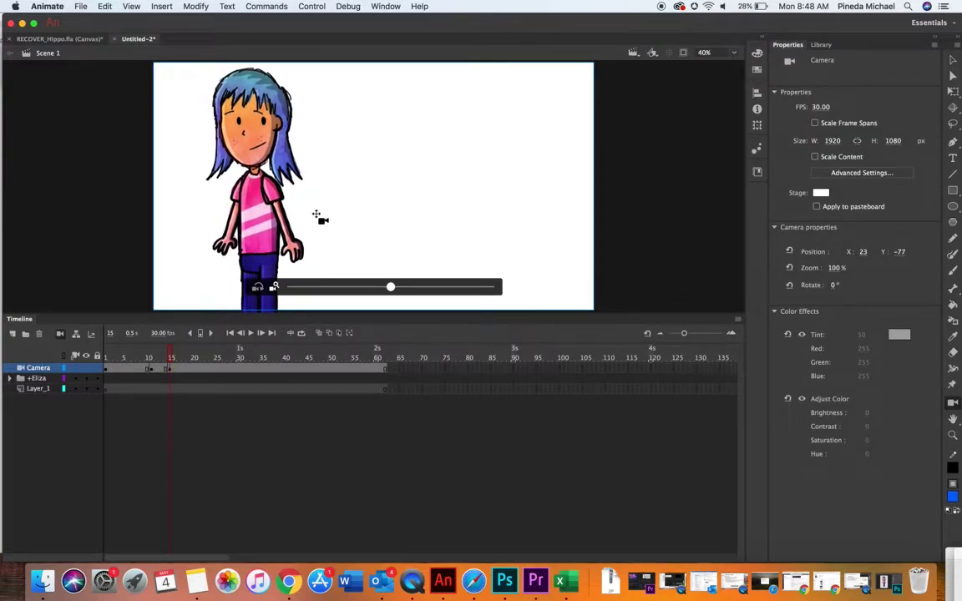
pyautogui.click(160, 357)
pyautogui.moveTo(151, 359); pyautogui.dragTo(165, 360)
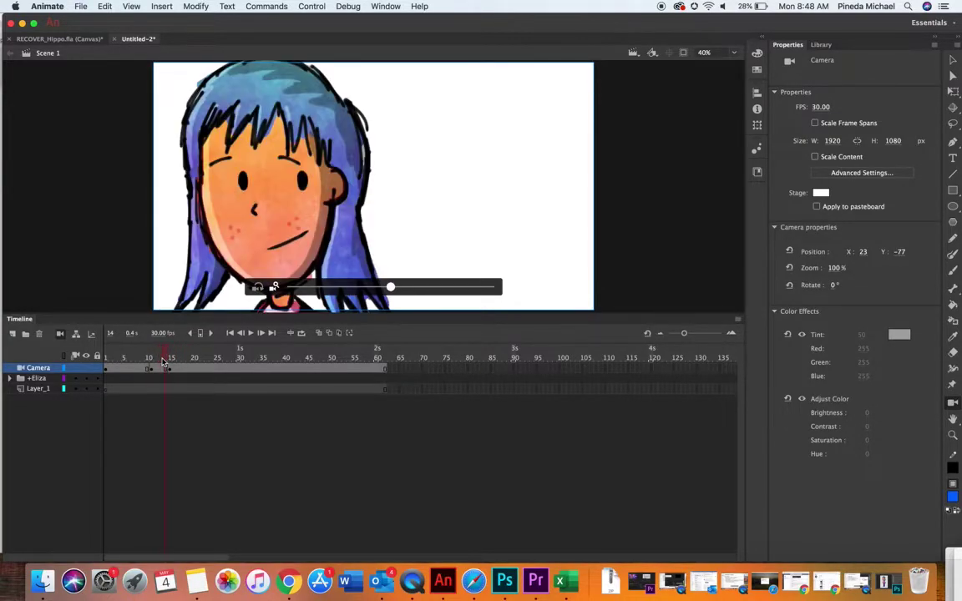
# Try a motion tween between the camera keyframes at frames 11 and 15, and use a classic tween instead.
pyautogui.click(160, 370)
pyautogui.rightClick(160, 370)
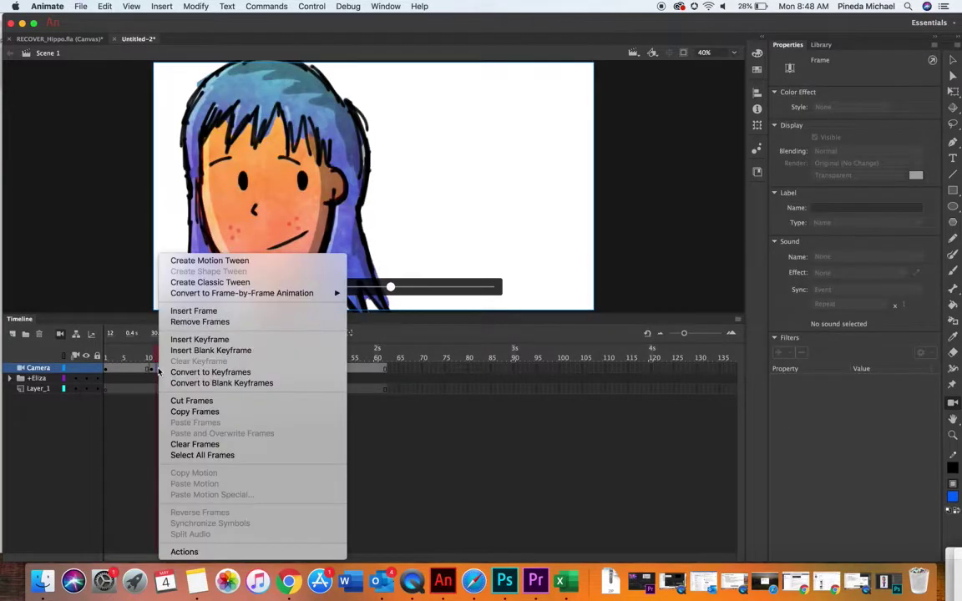
pyautogui.click(197, 261)
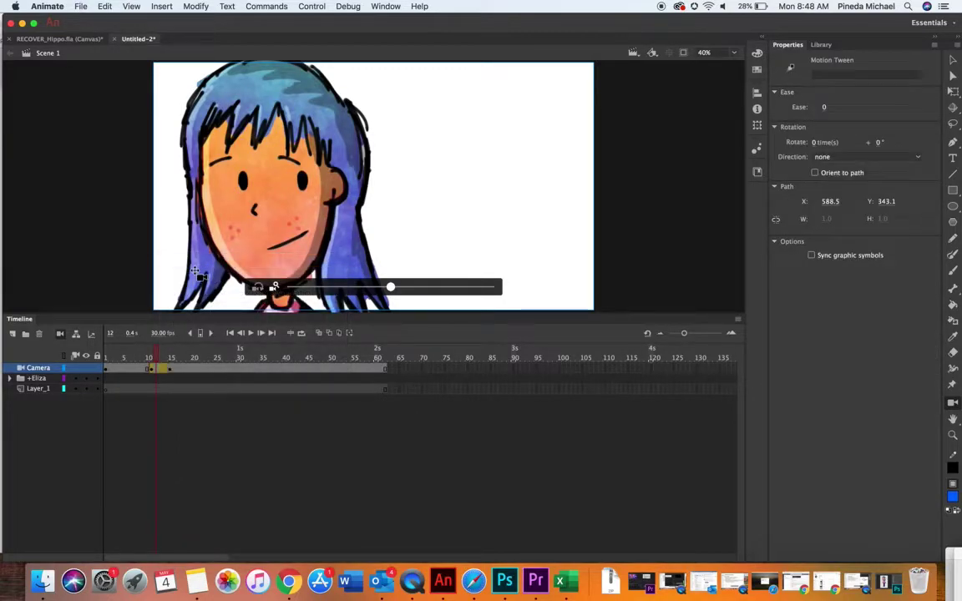
pyautogui.rightClick(156, 369)
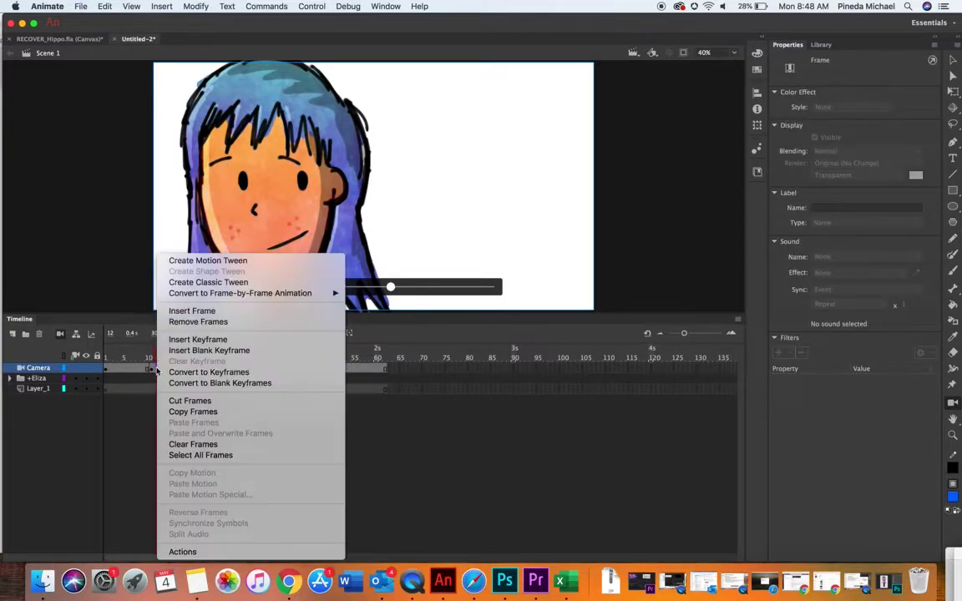
pyautogui.click(193, 285)
# Preview the camera move by playing the timeline from the start and scrubbing to frame 11.
pyautogui.moveTo(135, 357); pyautogui.dragTo(103, 356)
pyautogui.click(251, 333)
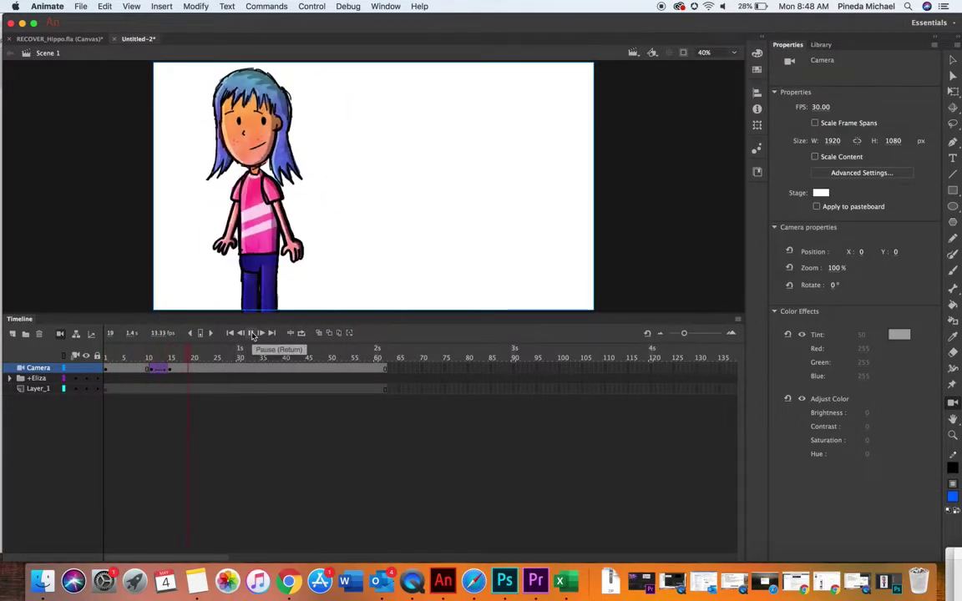
pyautogui.click(252, 333)
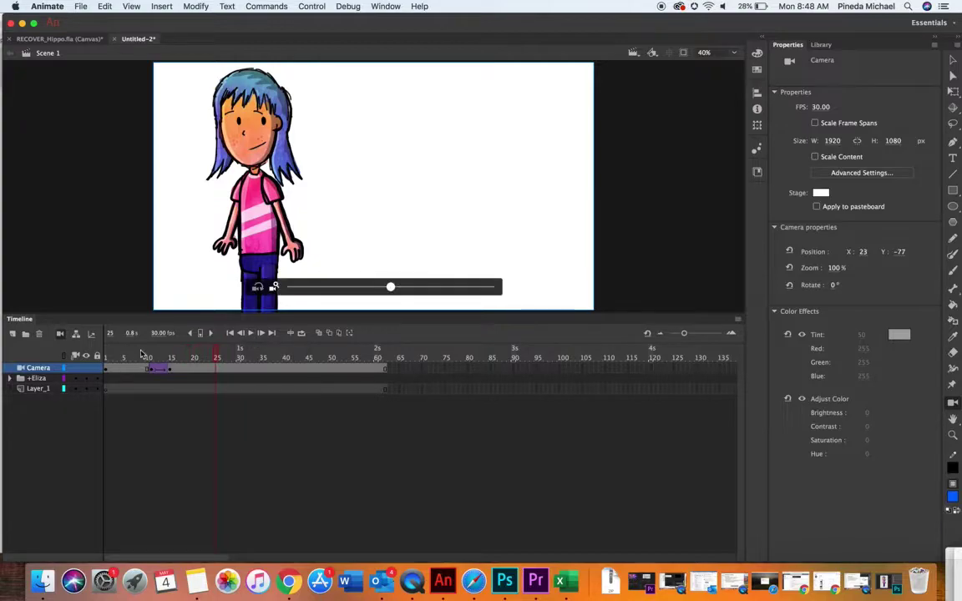
pyautogui.moveTo(141, 353)
pyautogui.mouseDown()
pyautogui.moveTo(149, 356)
pyautogui.moveTo(104, 359)
pyautogui.moveTo(151, 363)
pyautogui.mouseUp()
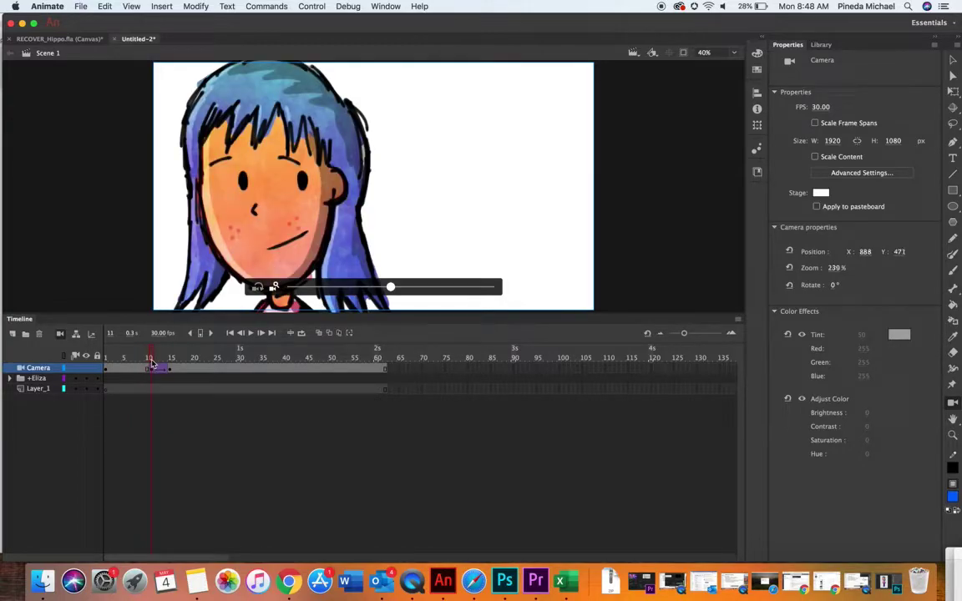
# Undo the camera tween, the camera framing changes and the keyframes at frames 11 and 15.
pyautogui.press('super+z')
pyautogui.press('super+z')
pyautogui.press('super+z')
pyautogui.press('super+z')
pyautogui.press('super+z')
pyautogui.press('super+z')
pyautogui.press('super+z')
pyautogui.press('super+z')
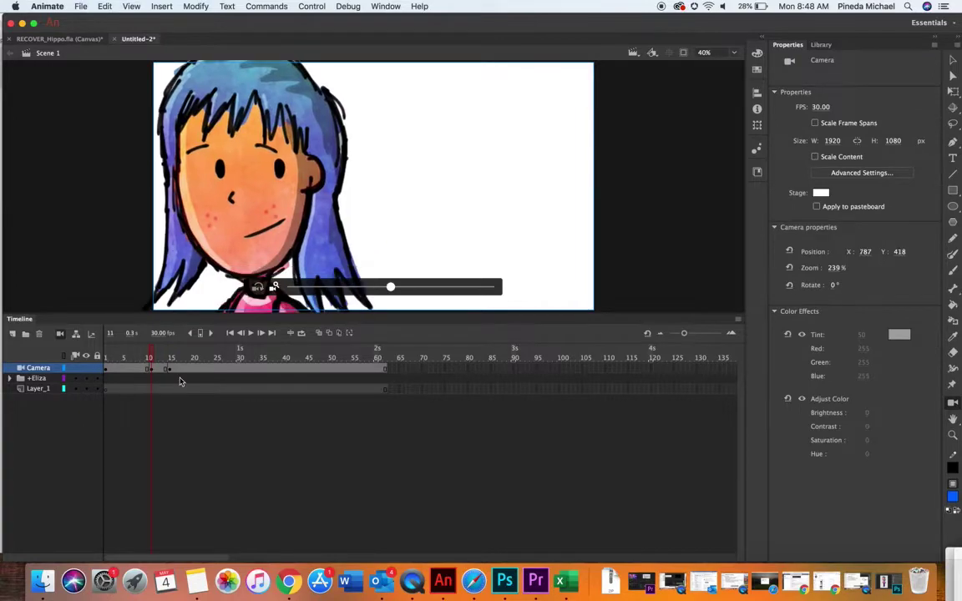
pyautogui.press('super+z')
pyautogui.press('super+z')
pyautogui.press('super+z')
pyautogui.press('super+z')
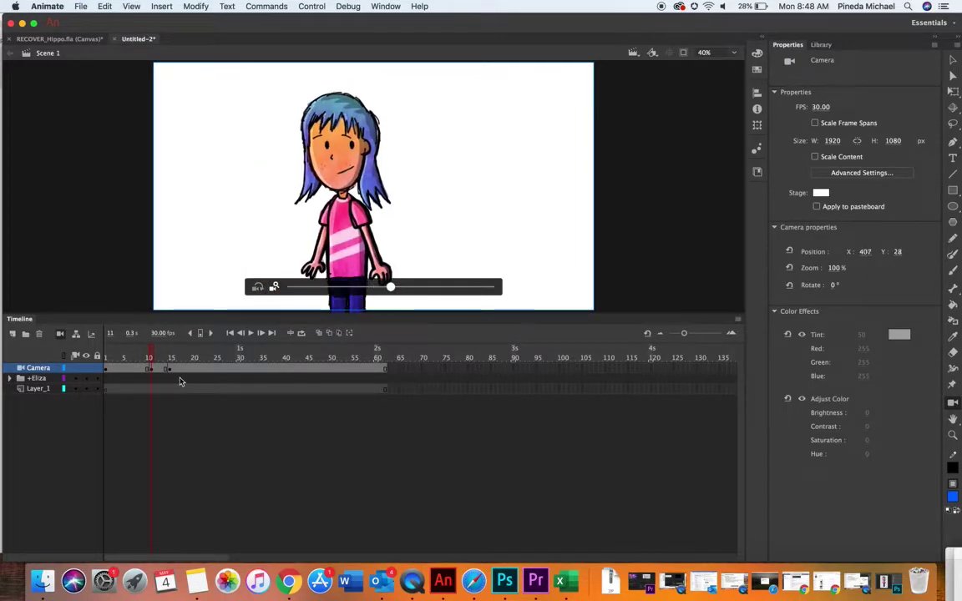
pyautogui.press('super+z')
pyautogui.press('super+z')
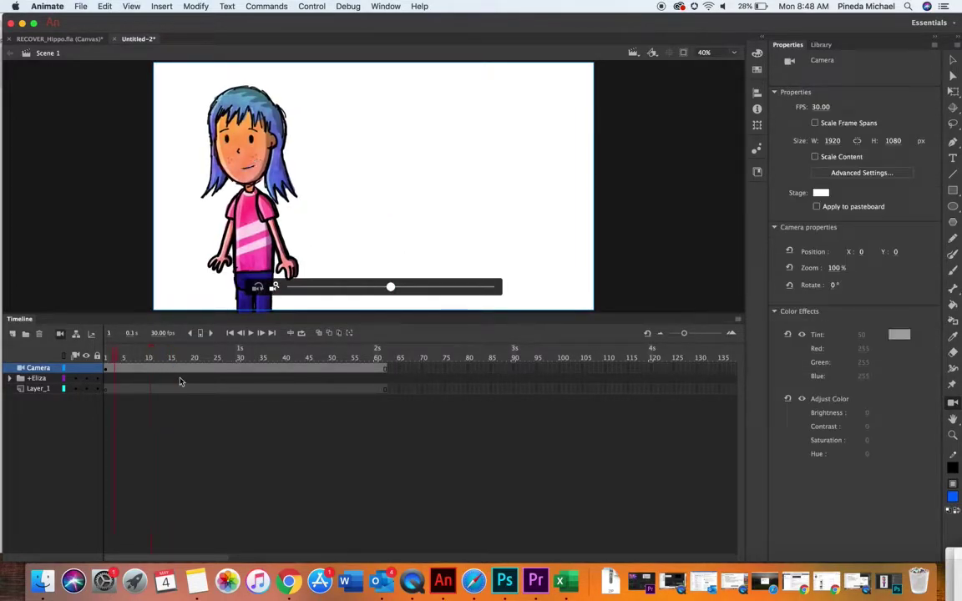
# Zoom the camera to 200% and frame the girl's head at about X 699, Y 355, then insert a camera keyframe at frame 7.
pyautogui.click(133, 359)
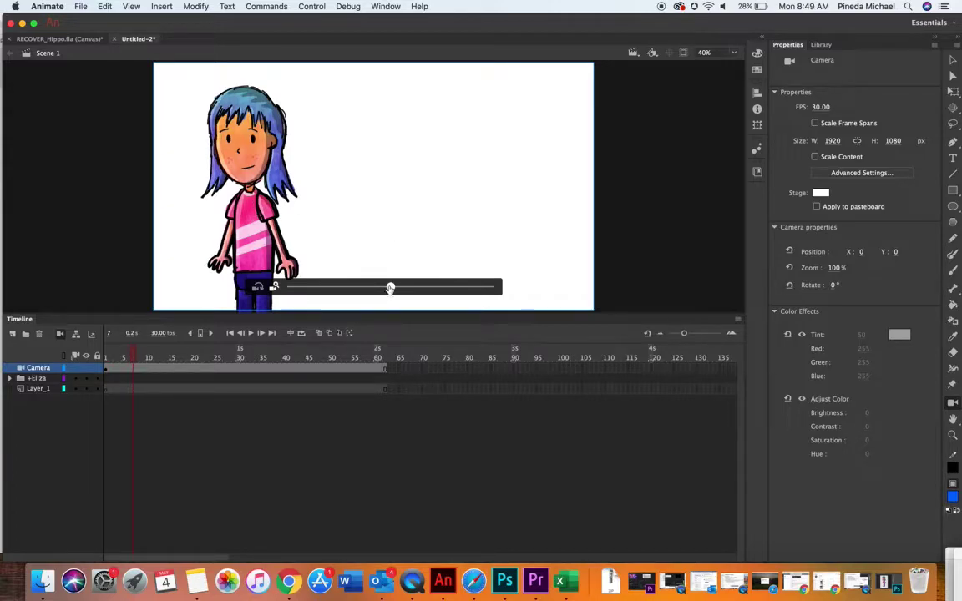
pyautogui.moveTo(390, 288); pyautogui.dragTo(552, 281)
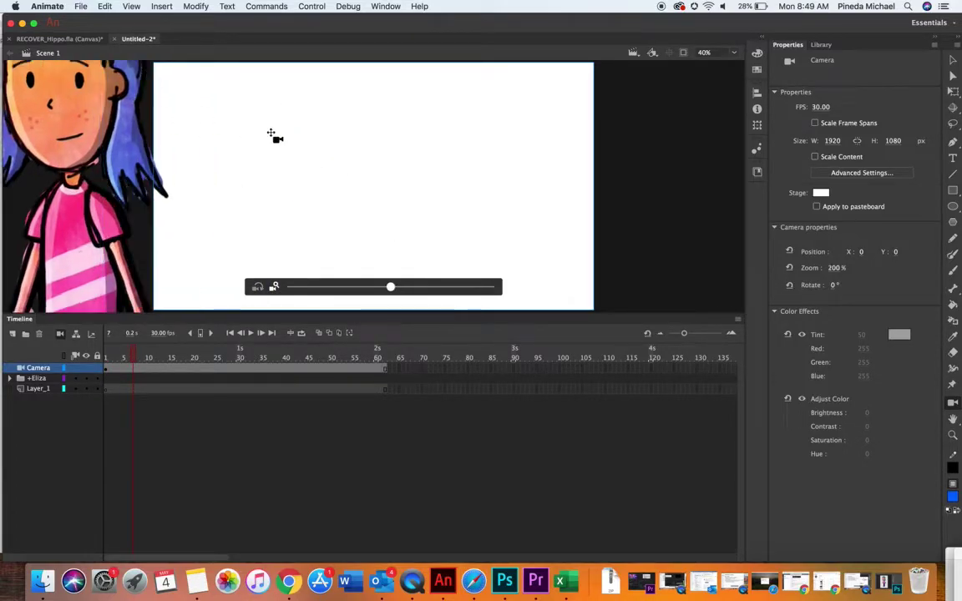
pyautogui.moveTo(271, 133); pyautogui.dragTo(348, 115)
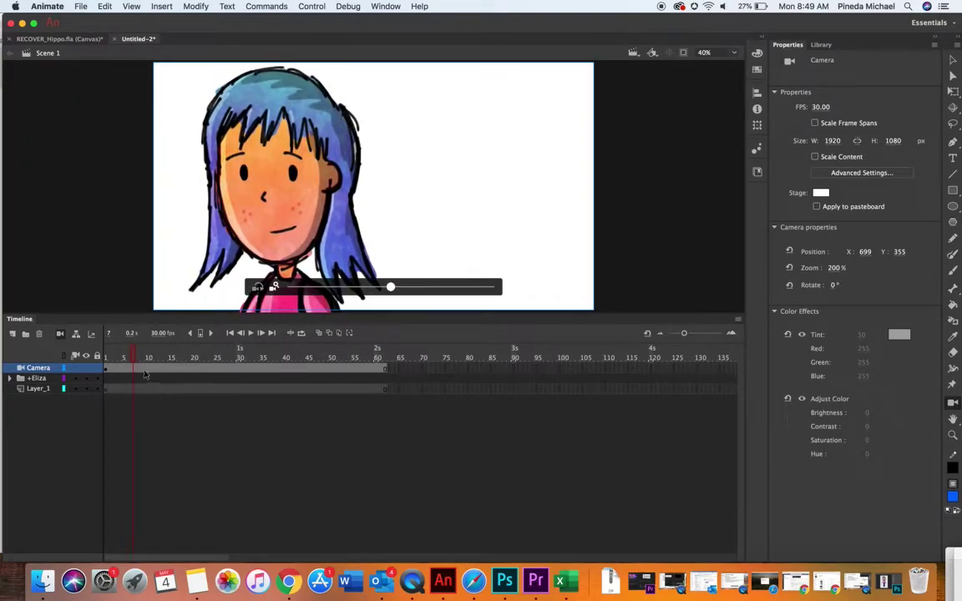
pyautogui.click(163, 6)
pyautogui.moveTo(192, 77)
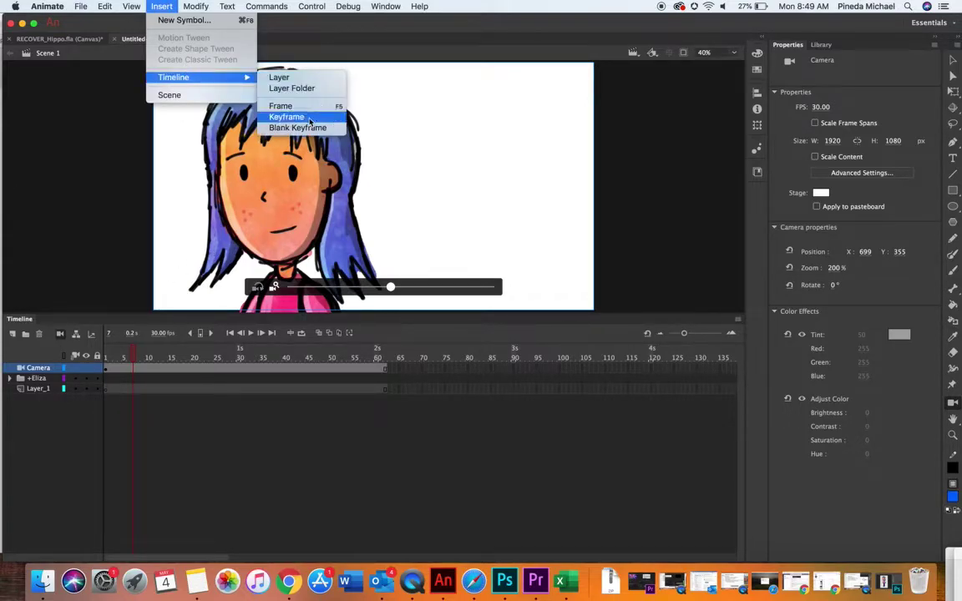
pyautogui.click(279, 114)
# Insert a camera keyframe at frame 18 and zoom out to 100%, positioned at about X 40, Y -70.
pyautogui.click(164, 371)
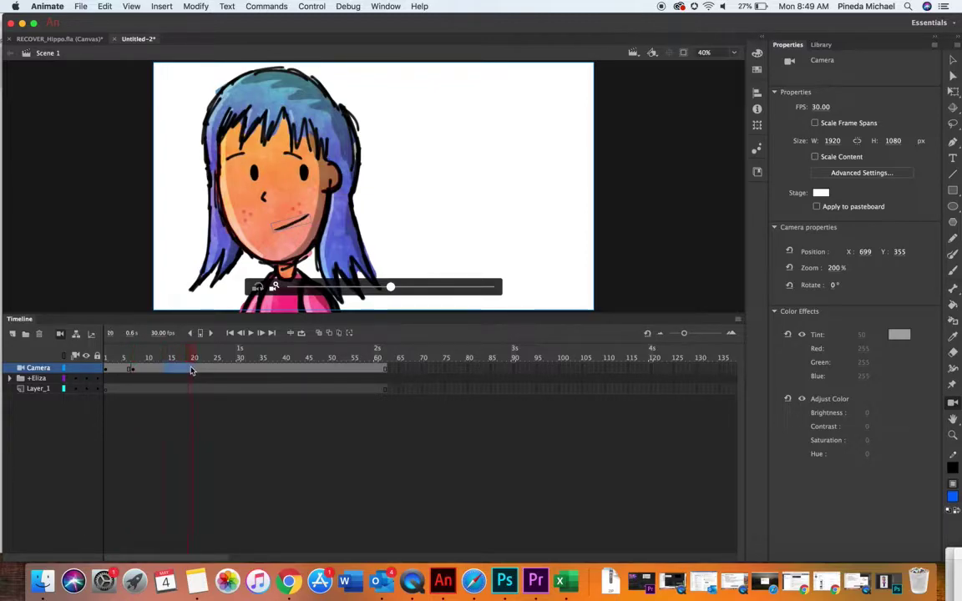
pyautogui.click(185, 372)
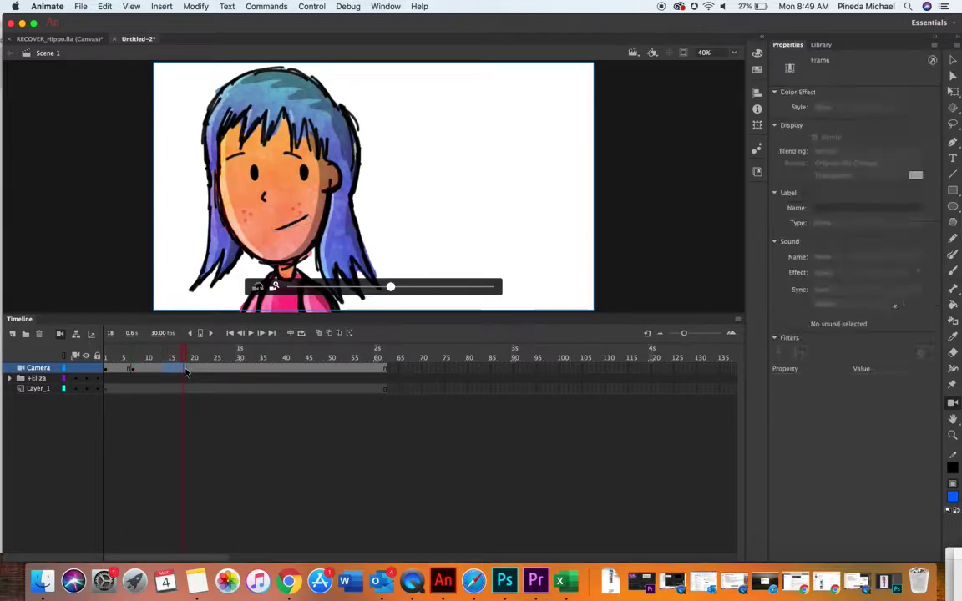
pyautogui.click(161, 7)
pyautogui.moveTo(186, 77)
pyautogui.click(286, 117)
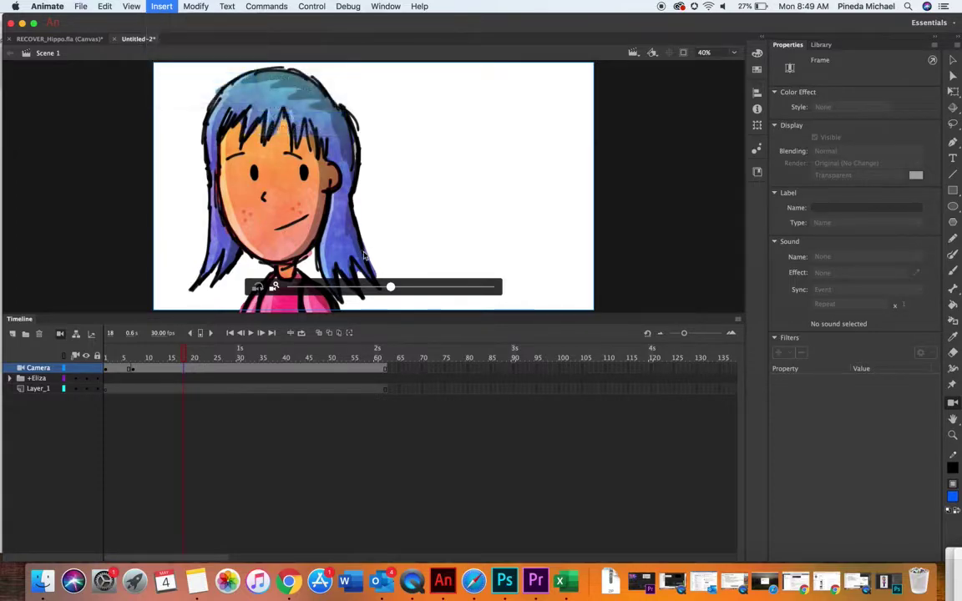
pyautogui.moveTo(390, 287); pyautogui.dragTo(266, 300)
pyautogui.moveTo(324, 230); pyautogui.dragTo(398, 290)
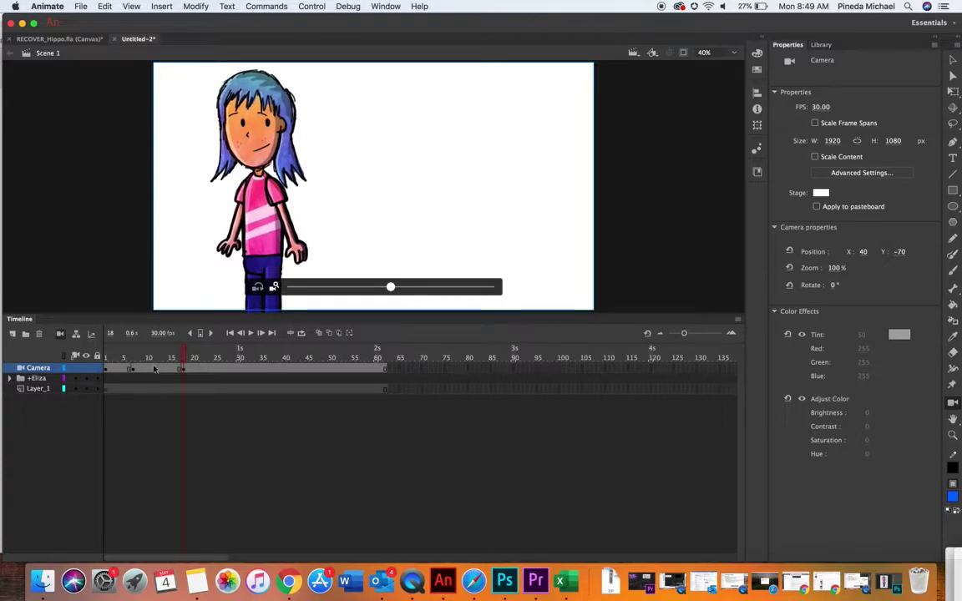
# Create a classic tween between the camera keyframes at frames 7 and 18 and preview it by playing and scrubbing the timeline.
pyautogui.click(153, 368)
pyautogui.rightClick(153, 369)
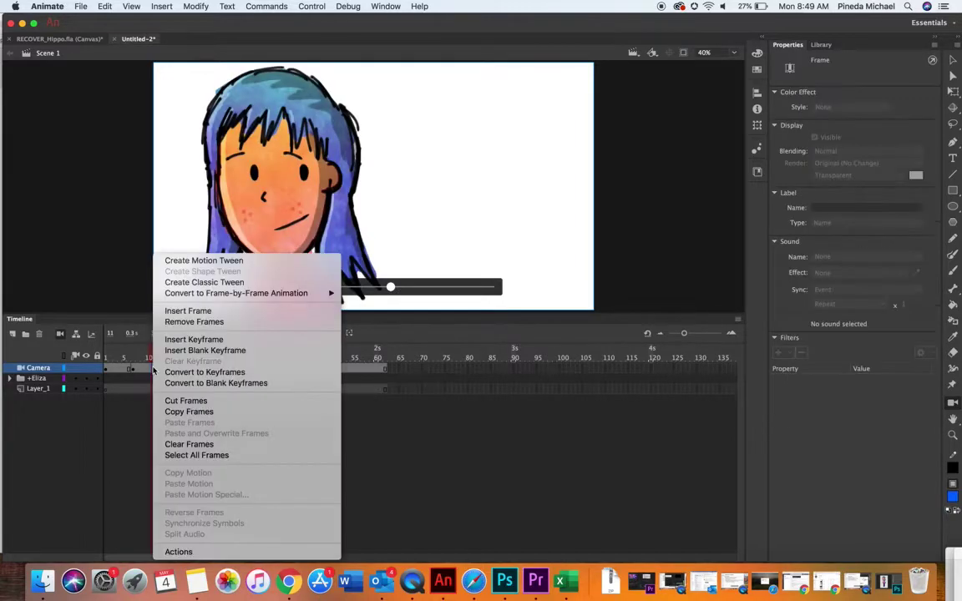
pyautogui.click(205, 282)
pyautogui.moveTo(132, 355); pyautogui.dragTo(72, 359)
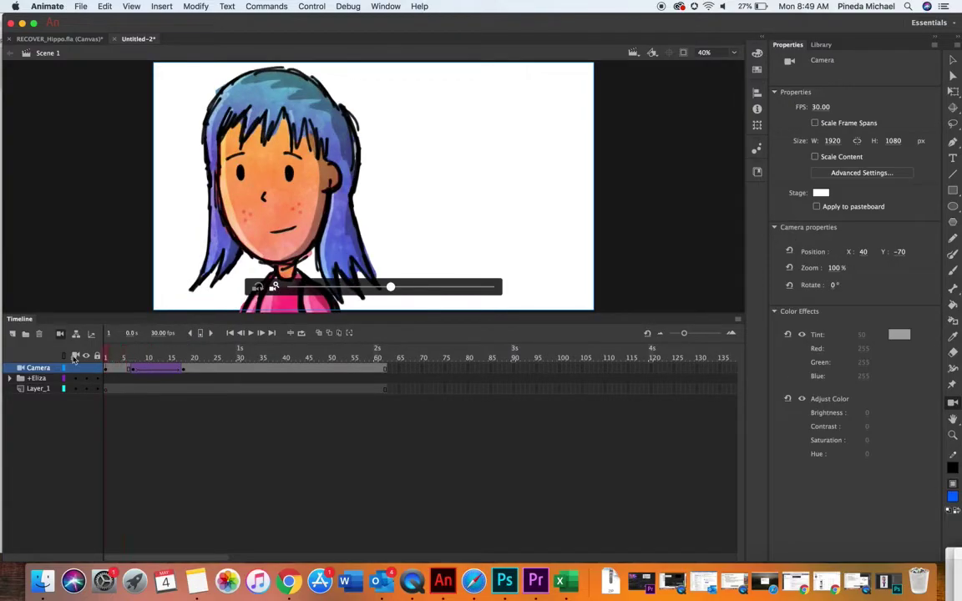
pyautogui.click(252, 333)
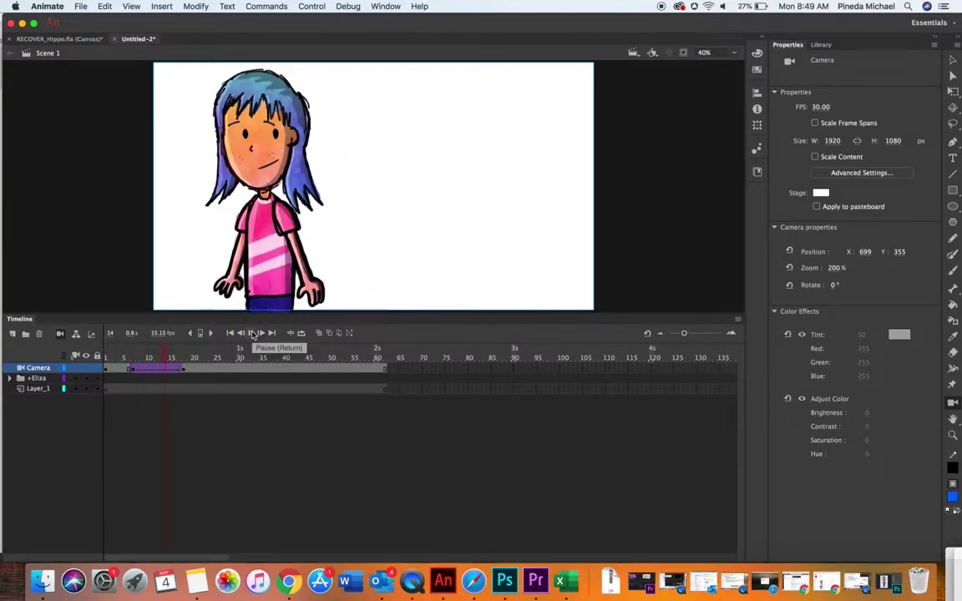
pyautogui.click(253, 333)
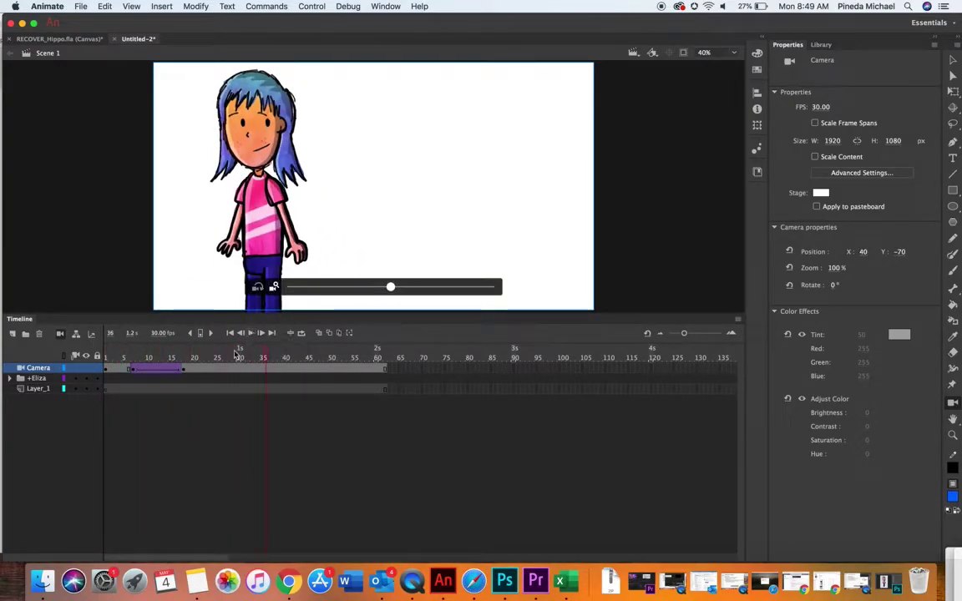
pyautogui.moveTo(122, 359); pyautogui.dragTo(262, 359)
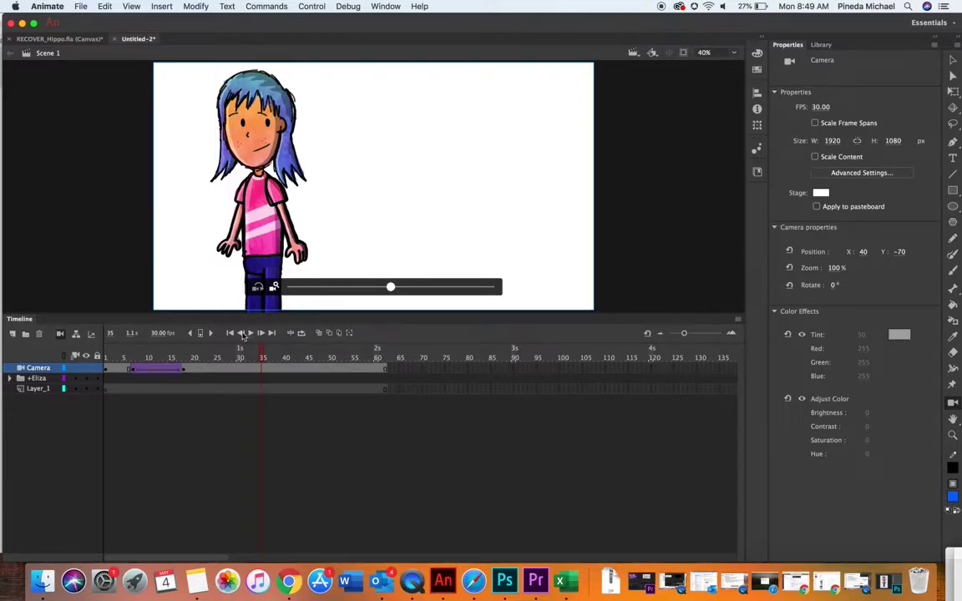
pyautogui.moveTo(215, 356); pyautogui.dragTo(225, 355)
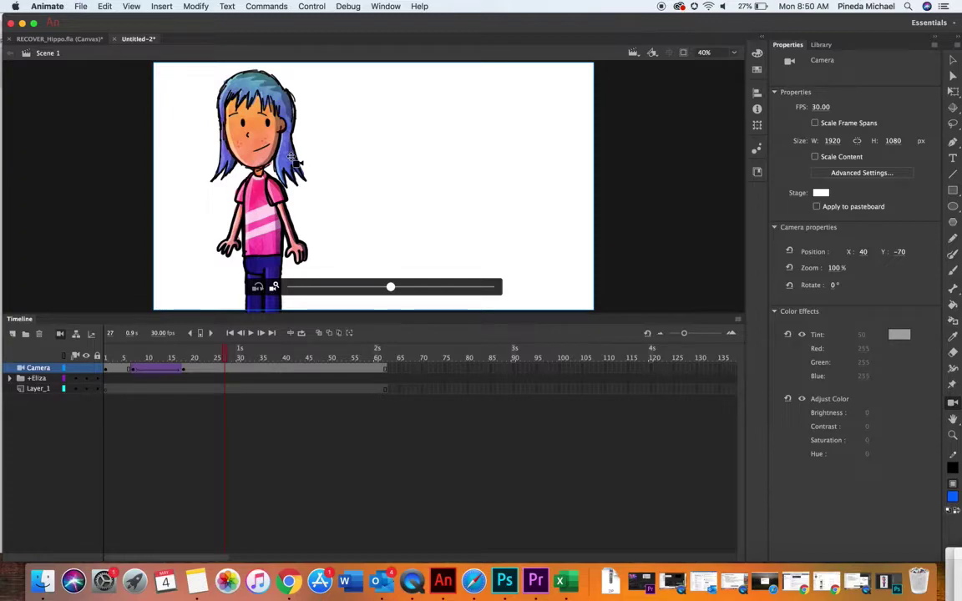
# Insert keyframes on the Camera layer at frames 23 and 26.
pyautogui.click(208, 369)
pyautogui.click(162, 6)
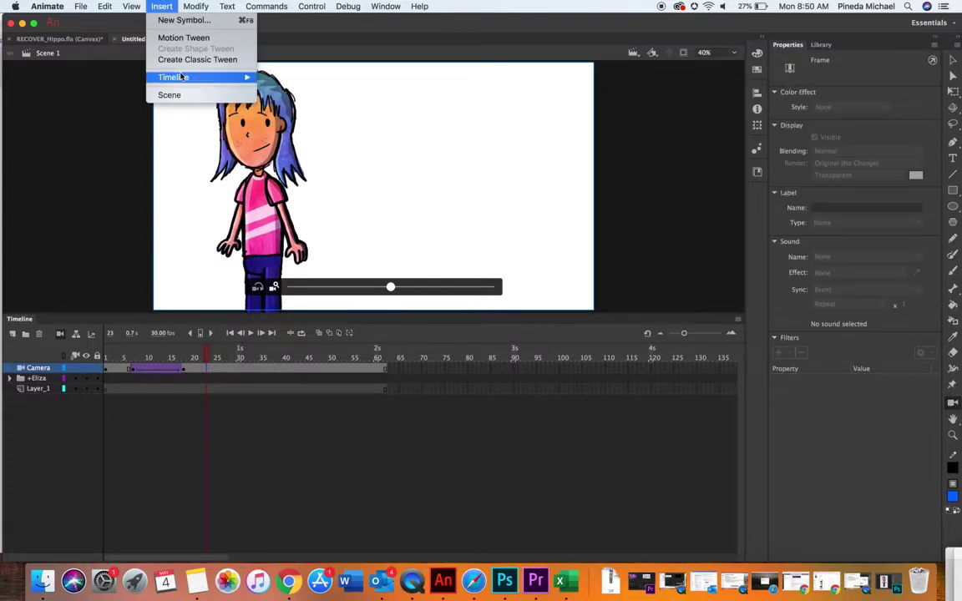
pyautogui.moveTo(187, 76)
pyautogui.click(294, 117)
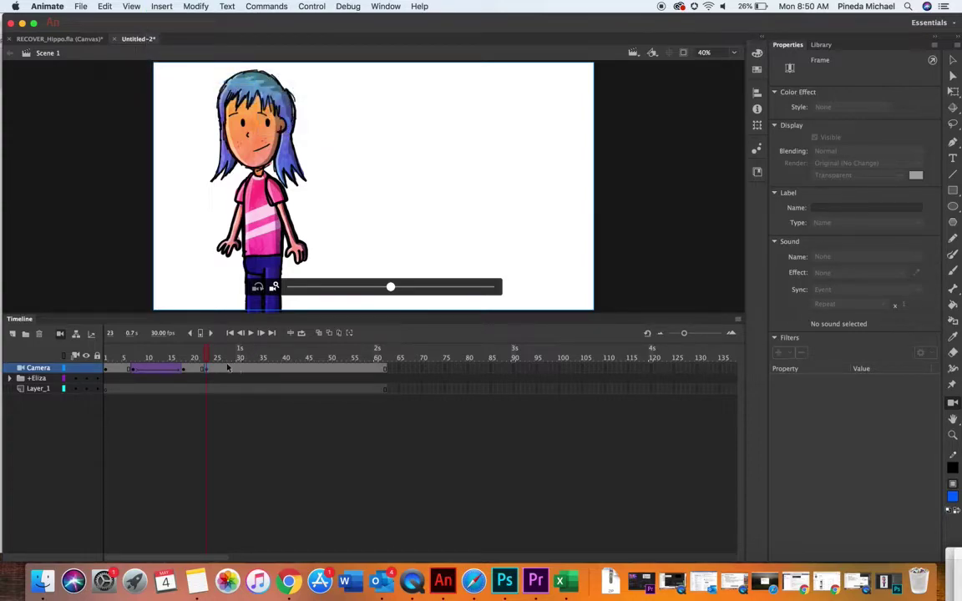
pyautogui.click(188, 6)
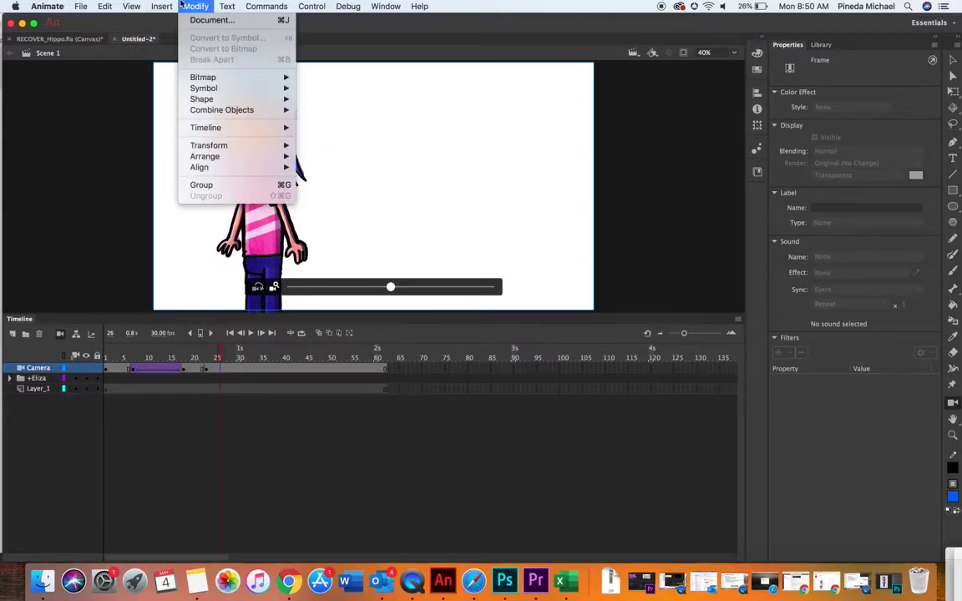
pyautogui.moveTo(187, 77)
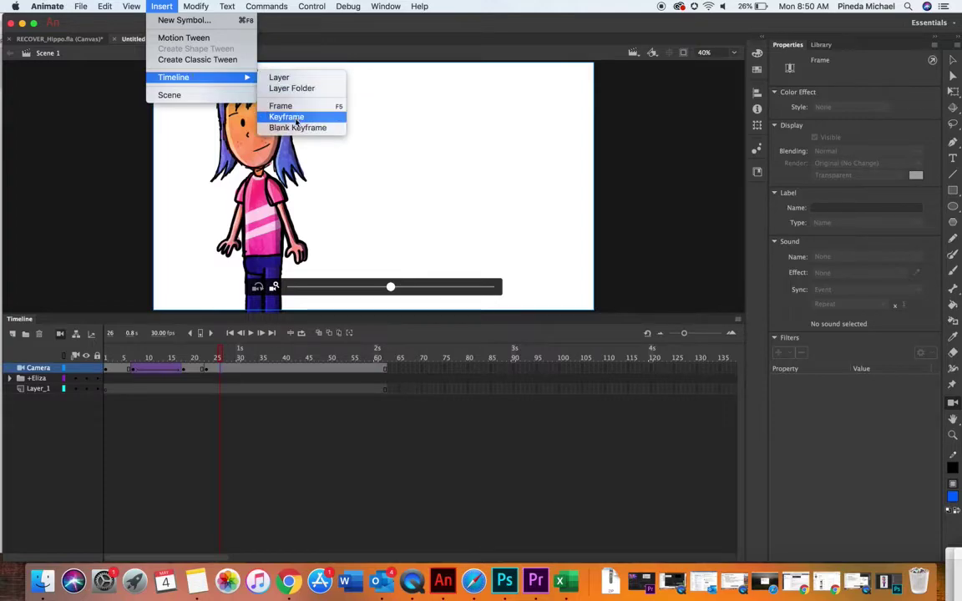
pyautogui.click(286, 117)
# Zoom the camera at frame 26 into the girl's blue hair to about 5425%, at about X 22715, Y 2419.
pyautogui.moveTo(388, 285); pyautogui.dragTo(622, 287)
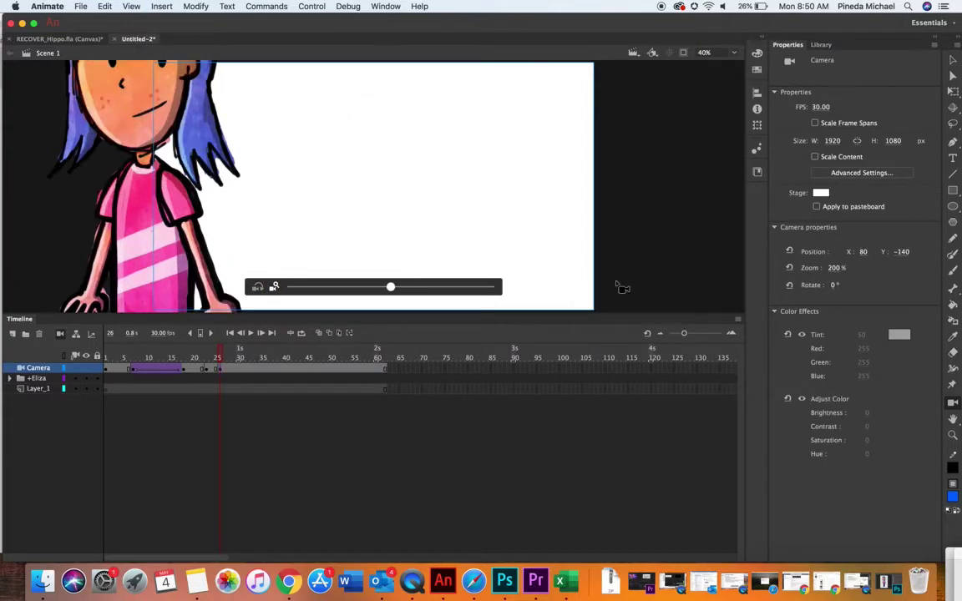
pyautogui.moveTo(323, 161); pyautogui.dragTo(264, 146)
pyautogui.moveTo(404, 289); pyautogui.dragTo(497, 287)
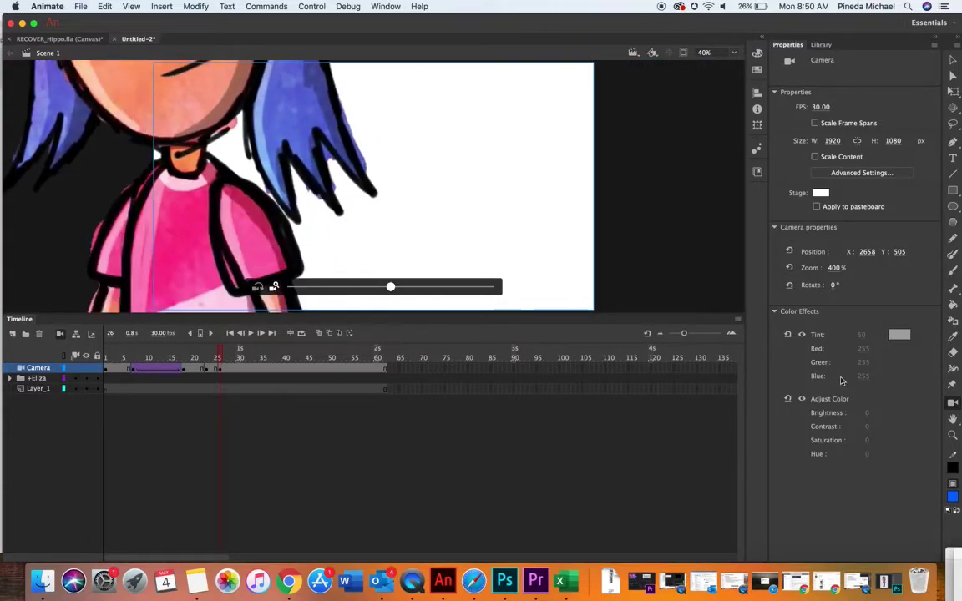
pyautogui.moveTo(390, 286); pyautogui.dragTo(625, 281)
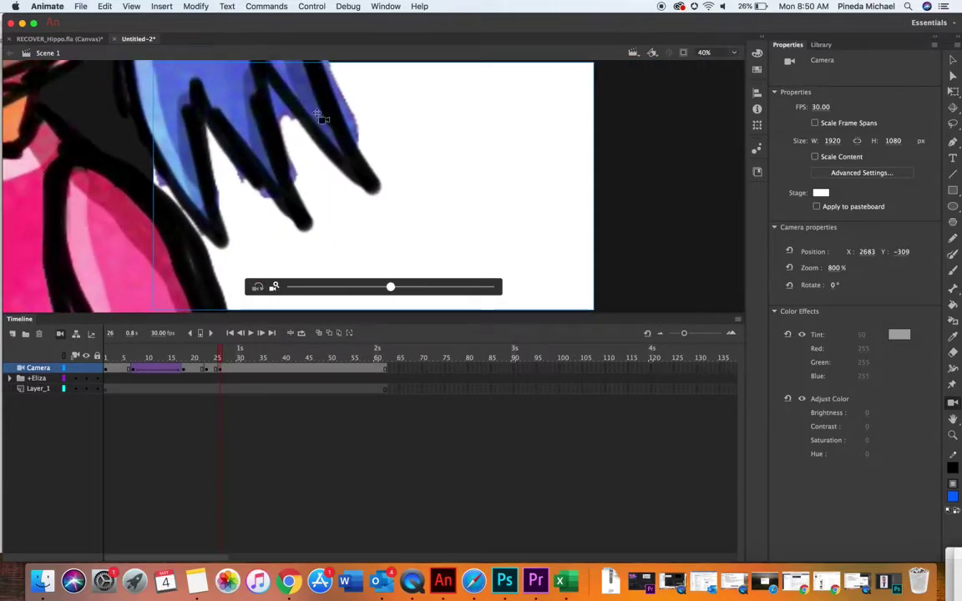
pyautogui.moveTo(390, 286); pyautogui.dragTo(664, 294)
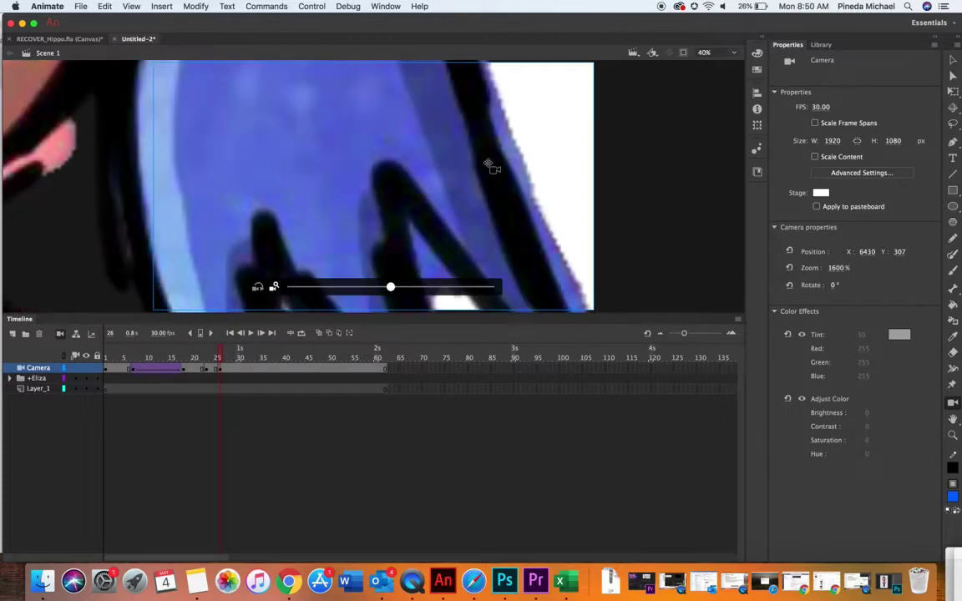
pyautogui.moveTo(489, 164); pyautogui.dragTo(367, 32)
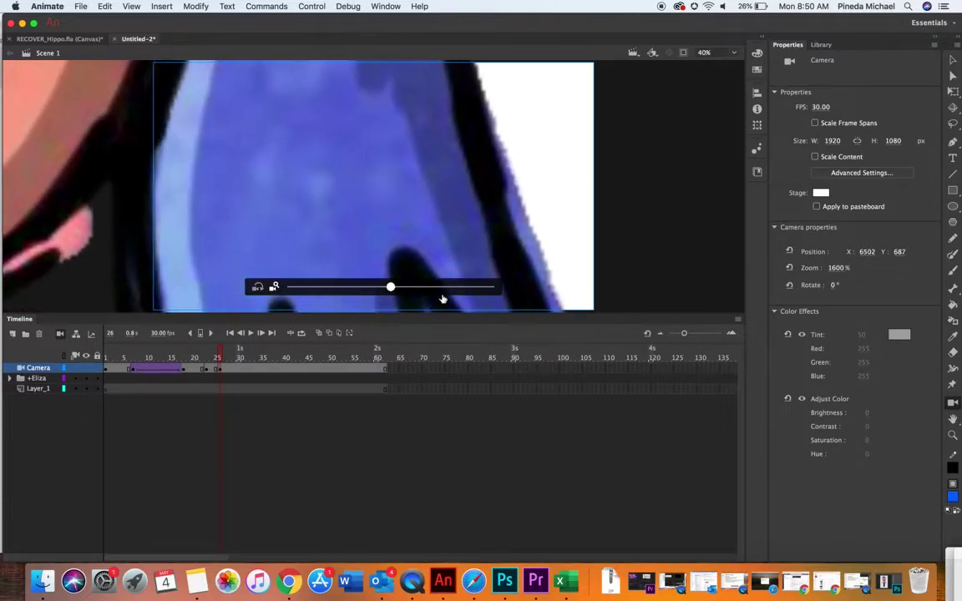
pyautogui.moveTo(390, 288); pyautogui.dragTo(635, 276)
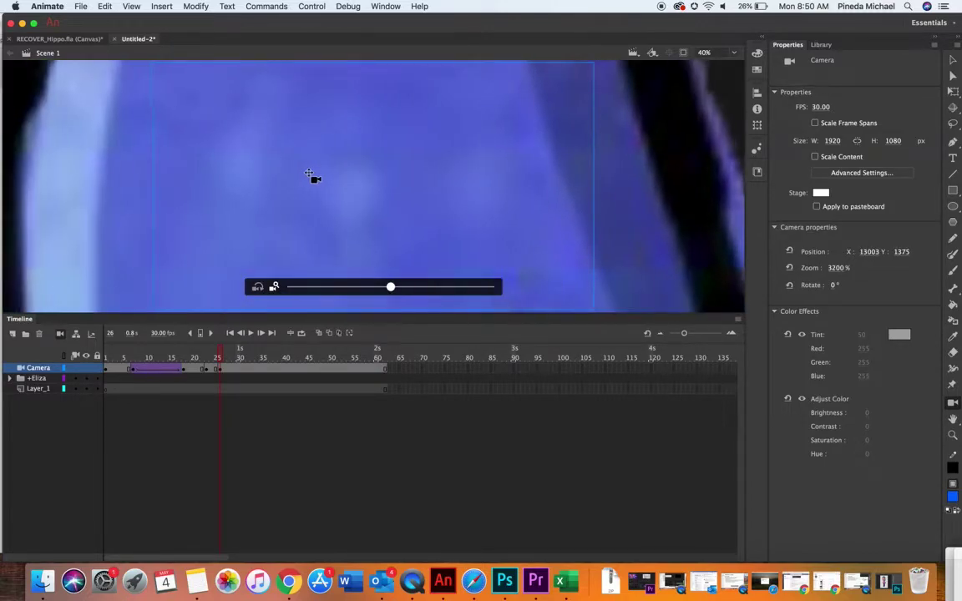
pyautogui.moveTo(309, 173); pyautogui.dragTo(307, 171)
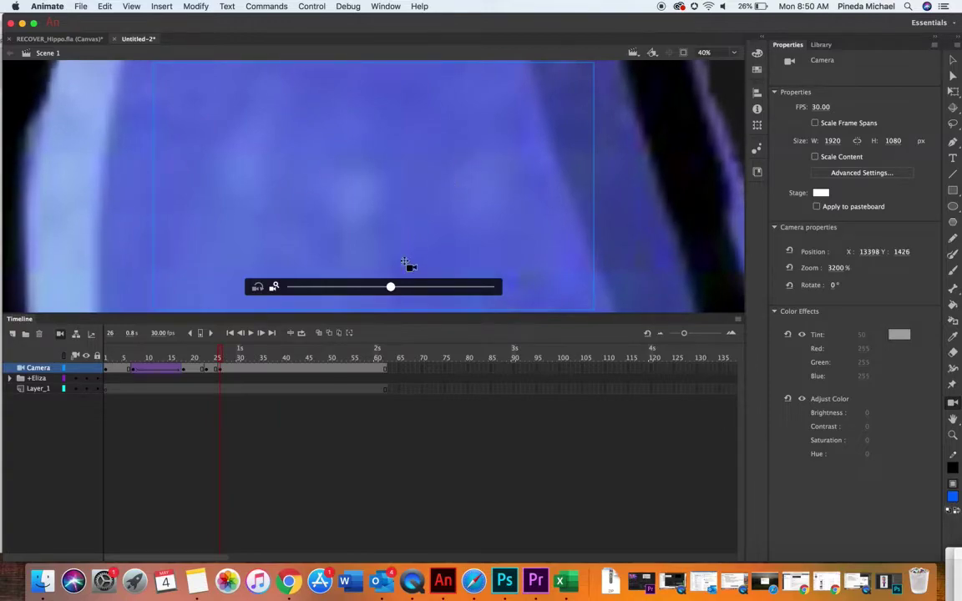
pyautogui.moveTo(392, 287); pyautogui.dragTo(484, 287)
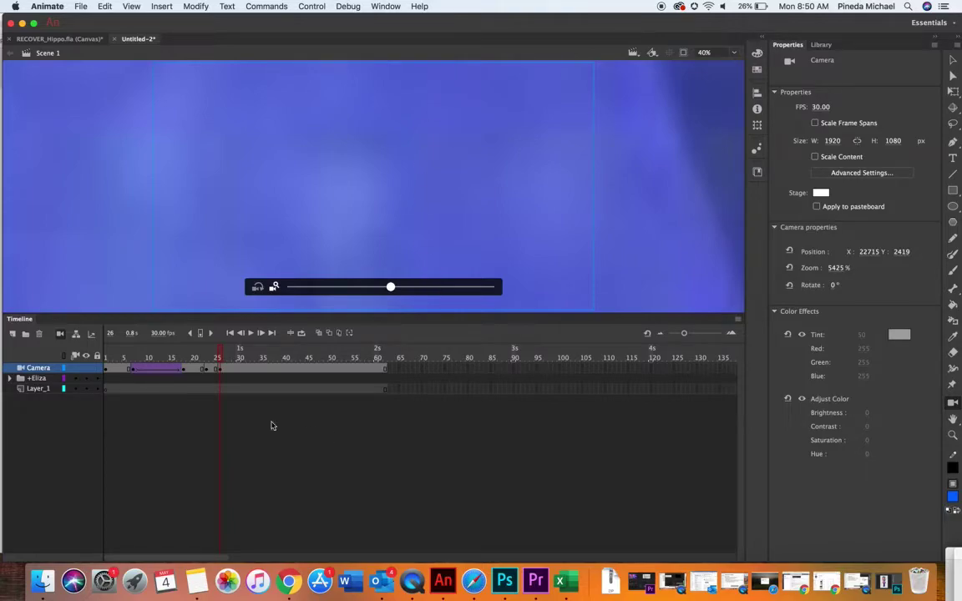
# Create a classic tween between the camera keyframes at frames 23 and 26 and play the animation from the start.
pyautogui.click(213, 370)
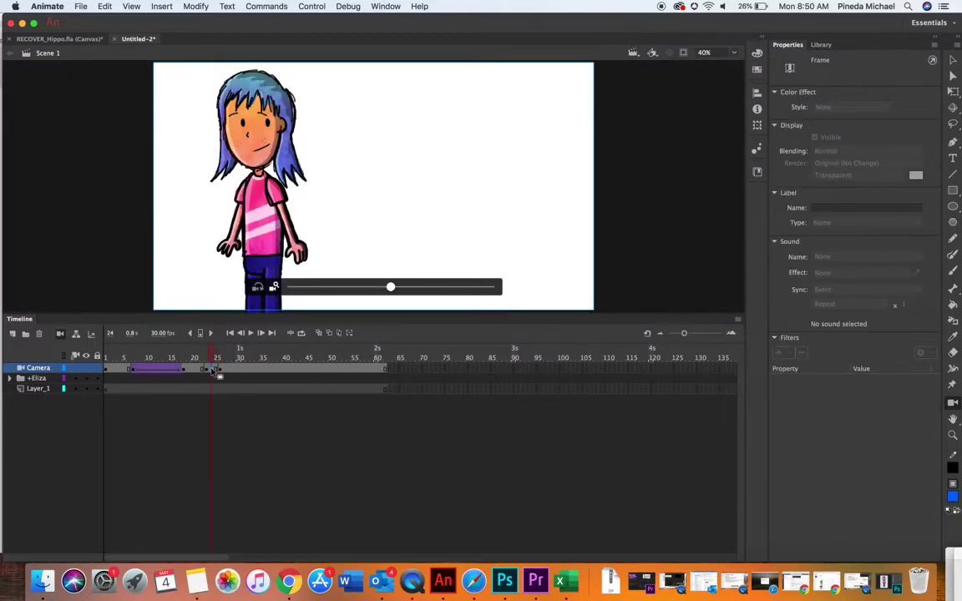
pyautogui.rightClick(213, 371)
pyautogui.click(251, 280)
pyautogui.moveTo(124, 355); pyautogui.dragTo(66, 355)
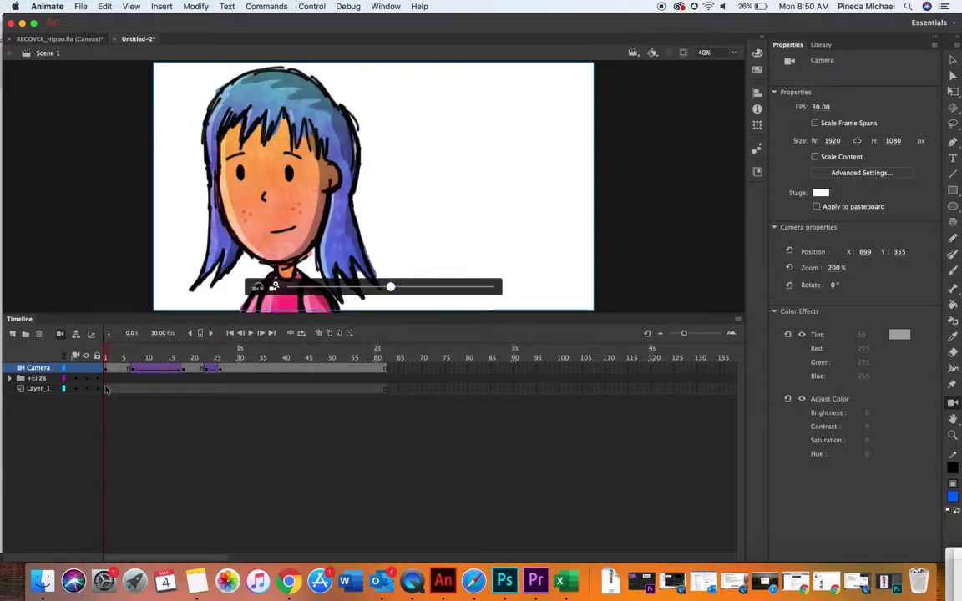
pyautogui.press('Return')
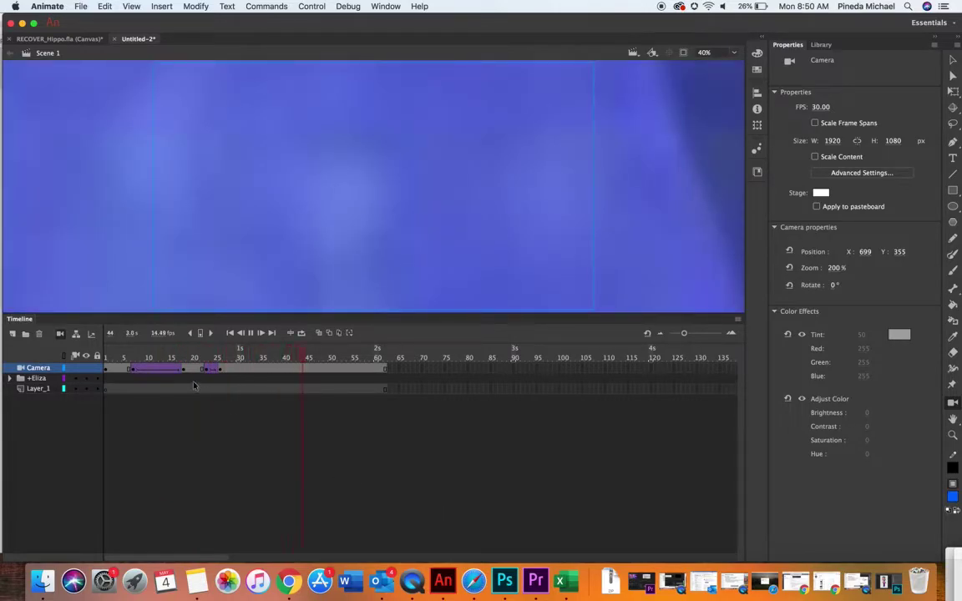
pyautogui.click(106, 358)
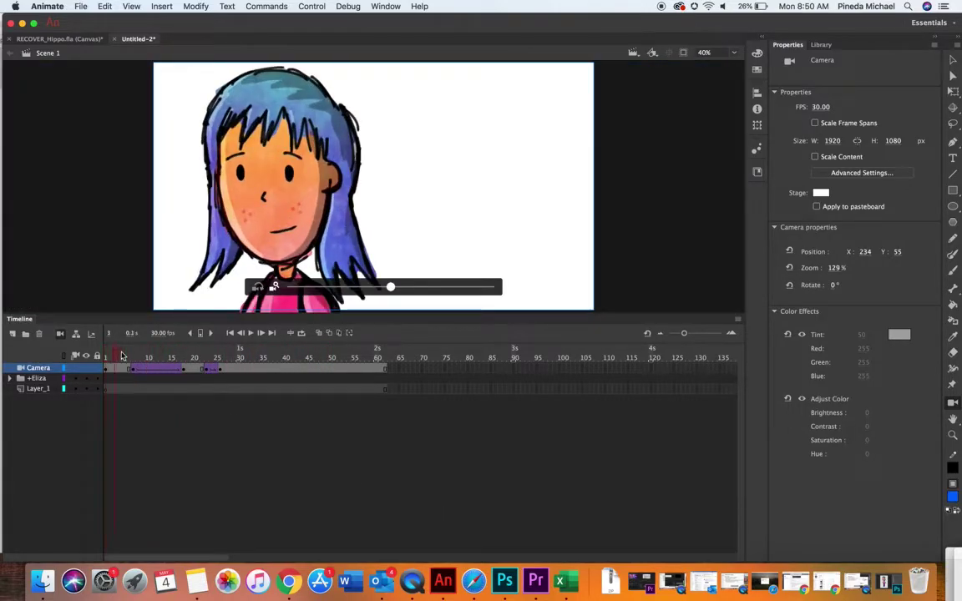
pyautogui.moveTo(122, 356); pyautogui.dragTo(96, 362)
# Move the camera keyframe at frame 26 to frame 28 and the one at frame 18 to frame 15, and replay the timing.
pyautogui.click(221, 370)
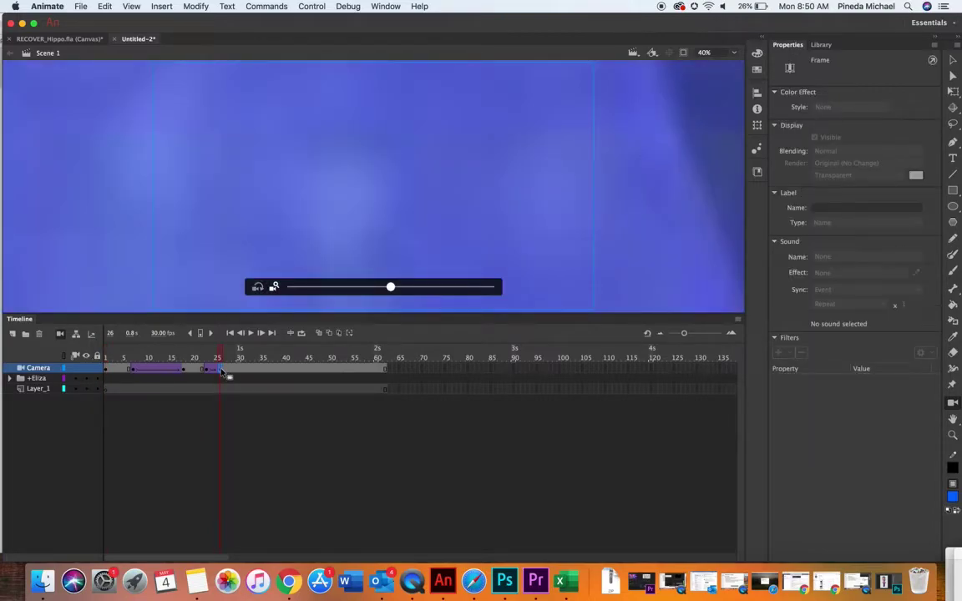
pyautogui.click(231, 371)
pyautogui.click(183, 371)
pyautogui.moveTo(184, 371); pyautogui.dragTo(88, 347)
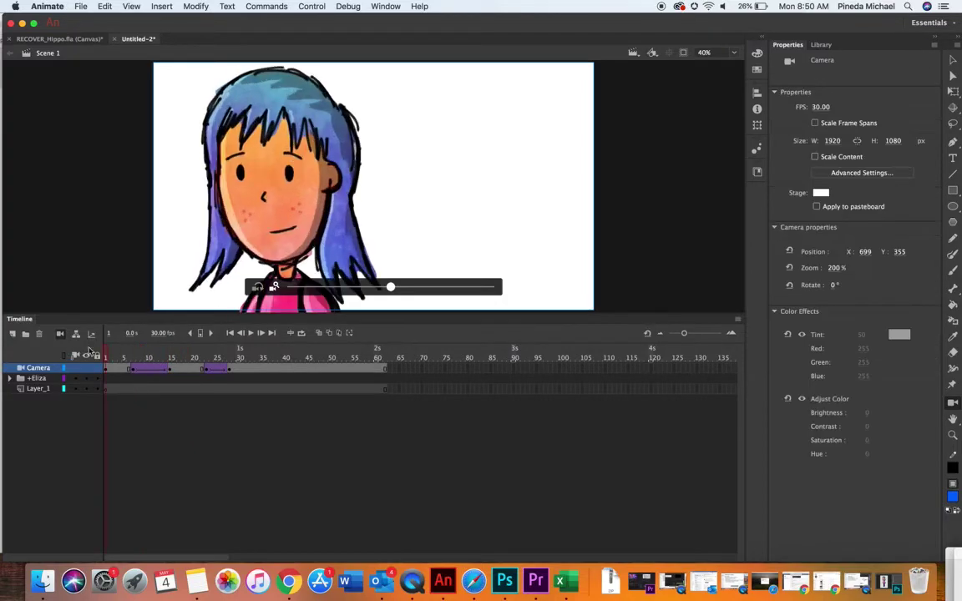
pyautogui.click(247, 333)
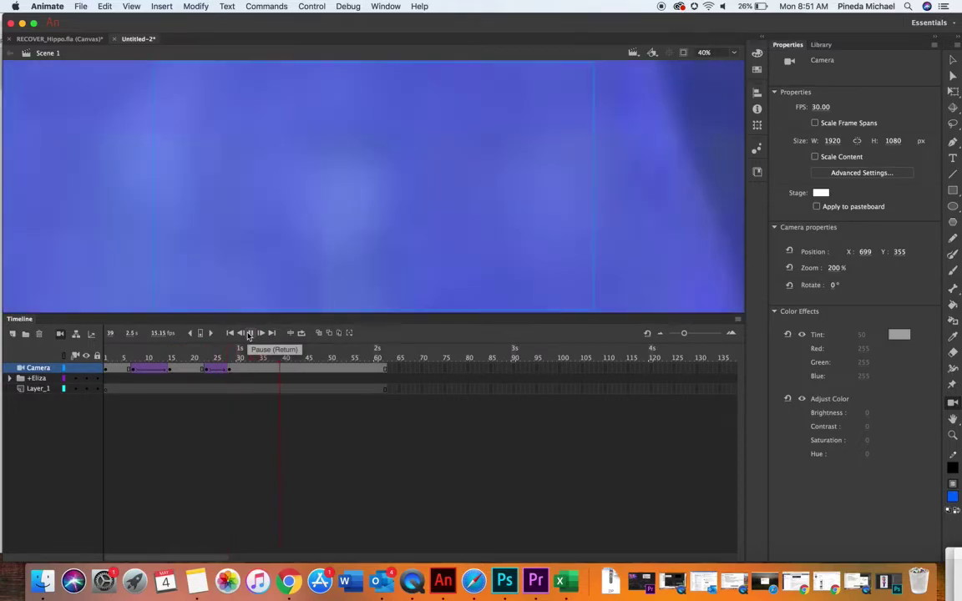
pyautogui.moveTo(197, 350); pyautogui.dragTo(105, 357)
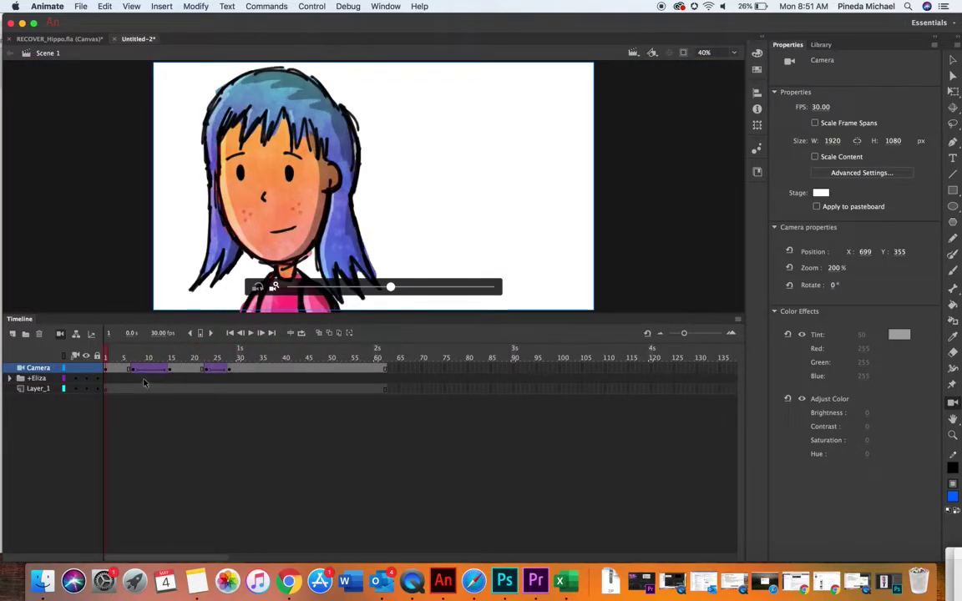
pyautogui.click(173, 369)
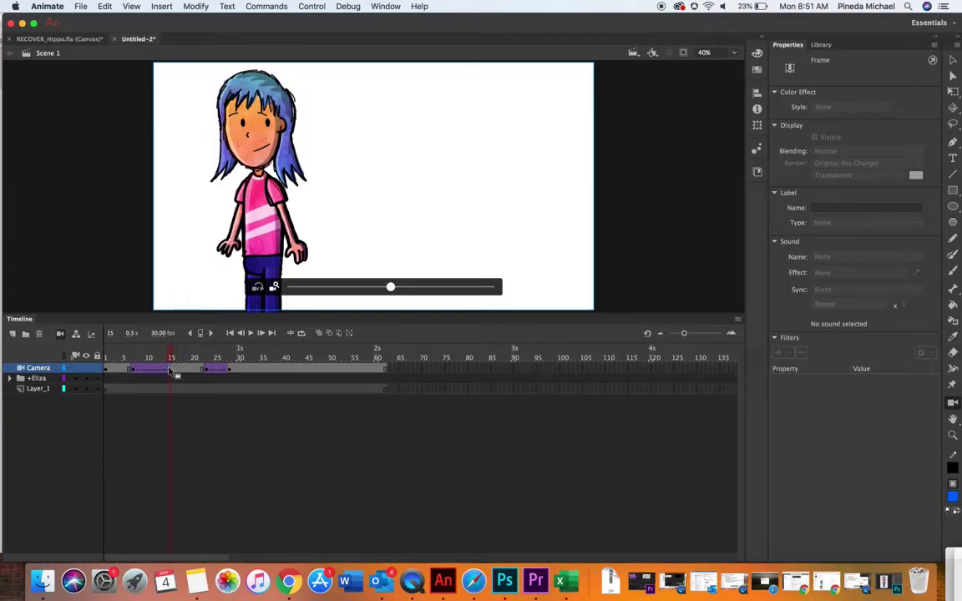
# Move the camera keyframe at frame 15 to frame 13 and the one at frame 28 to frame 26, and replay from the start.
pyautogui.click(161, 369)
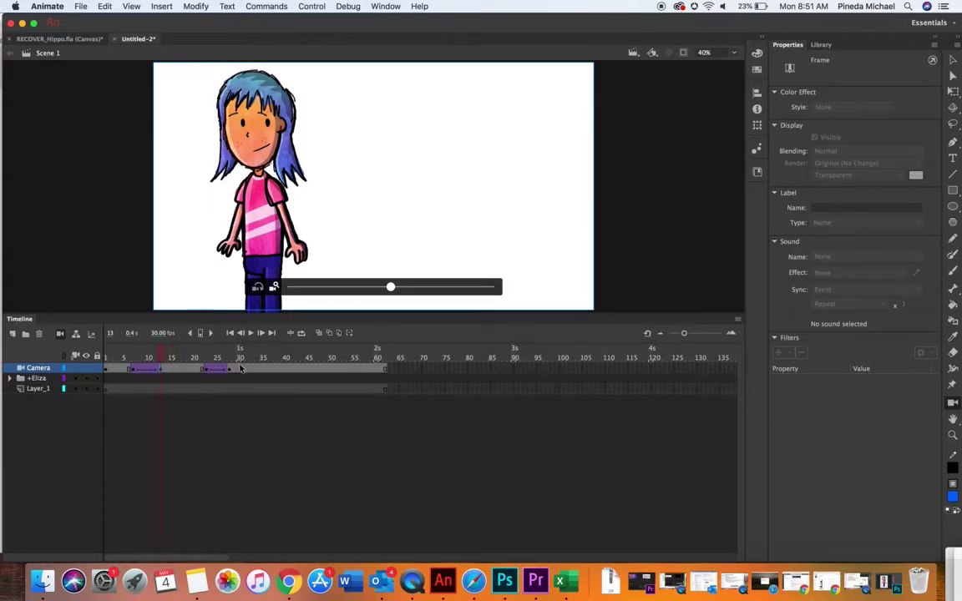
pyautogui.click(162, 390)
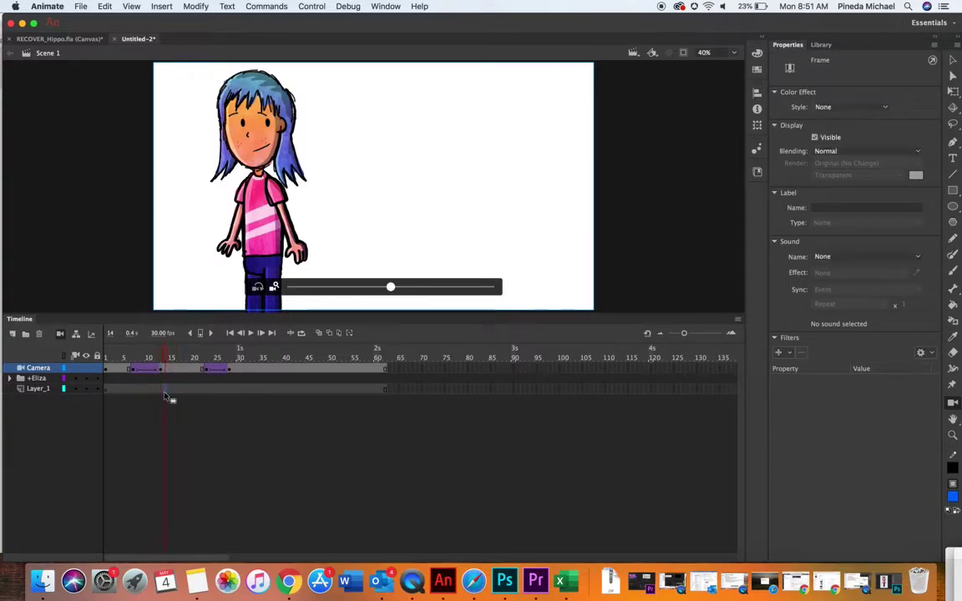
pyautogui.click(161, 369)
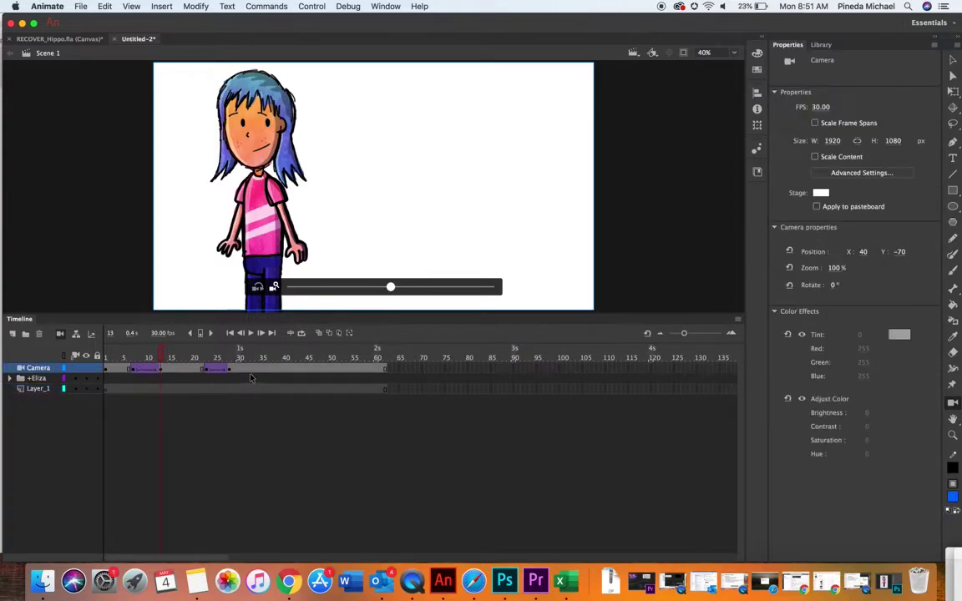
pyautogui.click(231, 369)
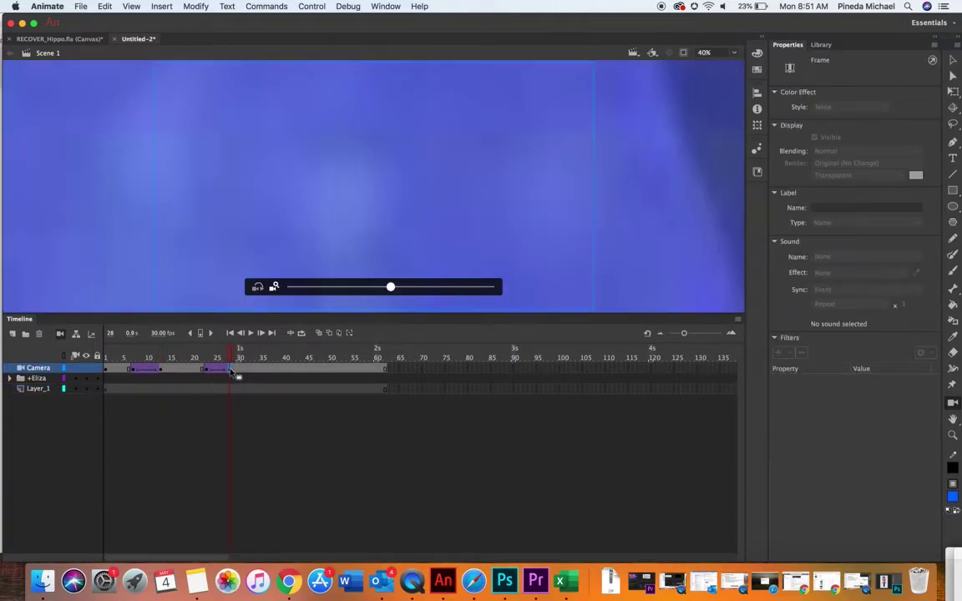
pyautogui.moveTo(190, 358); pyautogui.dragTo(35, 356)
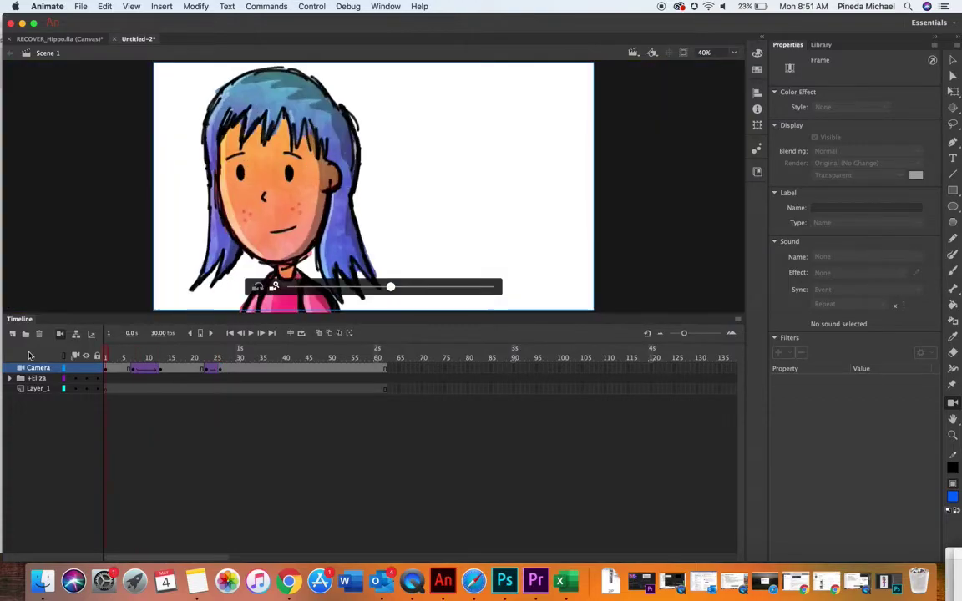
pyautogui.click(250, 332)
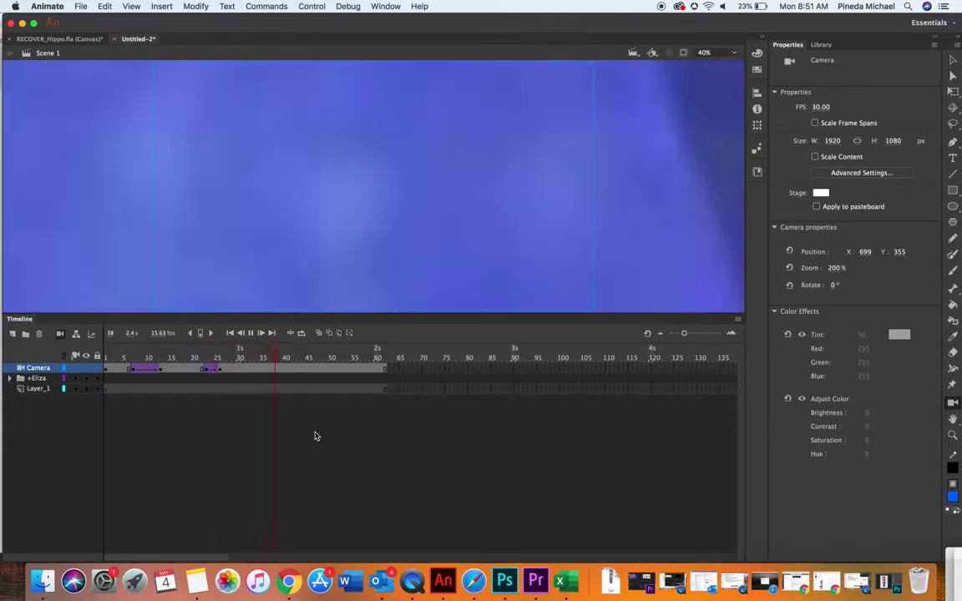
# Scrub through the camera zoom and switch the camera off and back on to compare the stage views, ending at frame 1.
pyautogui.moveTo(162, 354); pyautogui.dragTo(136, 357)
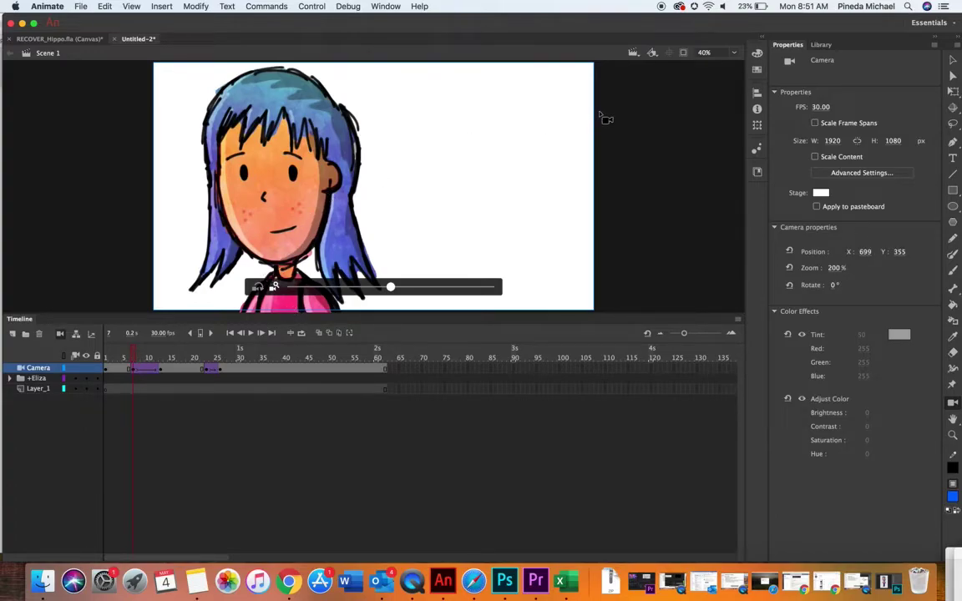
pyautogui.click(952, 92)
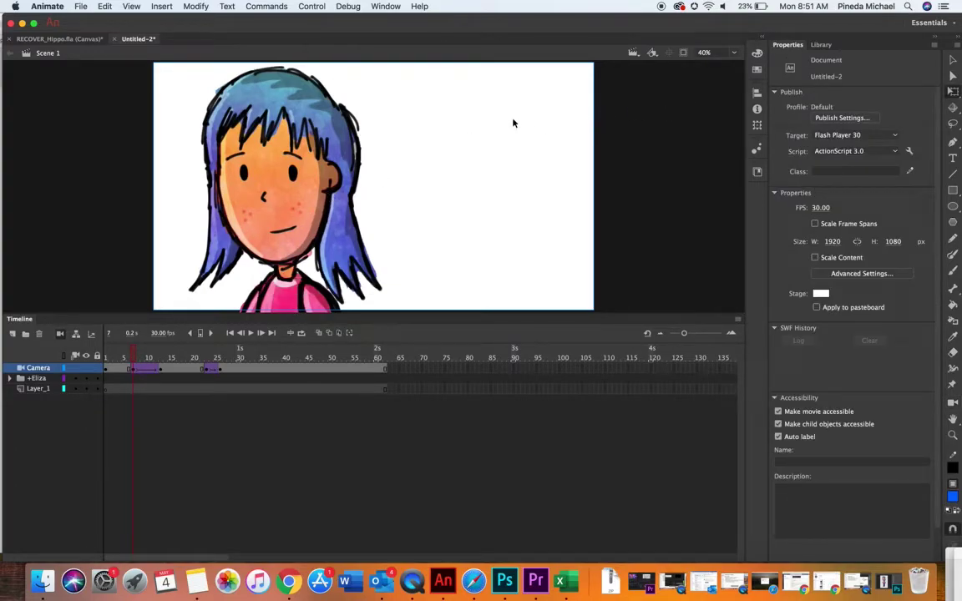
pyautogui.moveTo(131, 357)
pyautogui.mouseDown()
pyautogui.moveTo(108, 358)
pyautogui.moveTo(191, 357)
pyautogui.moveTo(128, 353)
pyautogui.mouseUp()
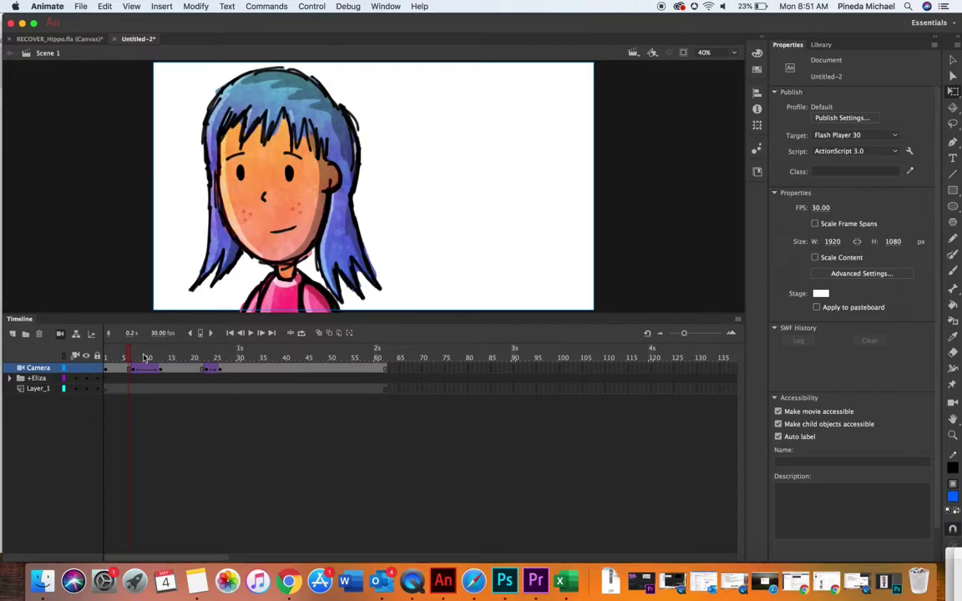
pyautogui.click(60, 334)
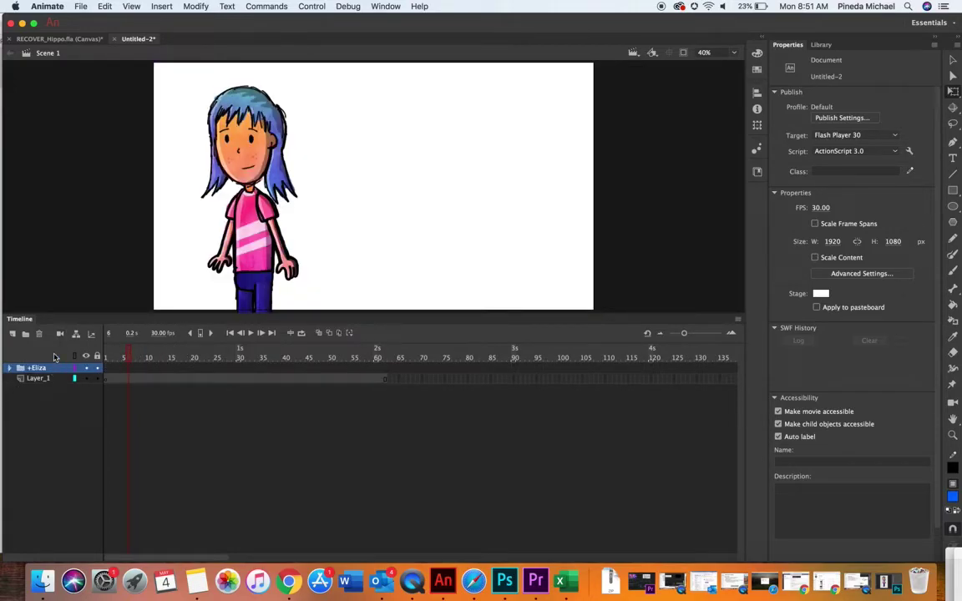
pyautogui.click(60, 334)
pyautogui.moveTo(123, 351); pyautogui.dragTo(216, 358)
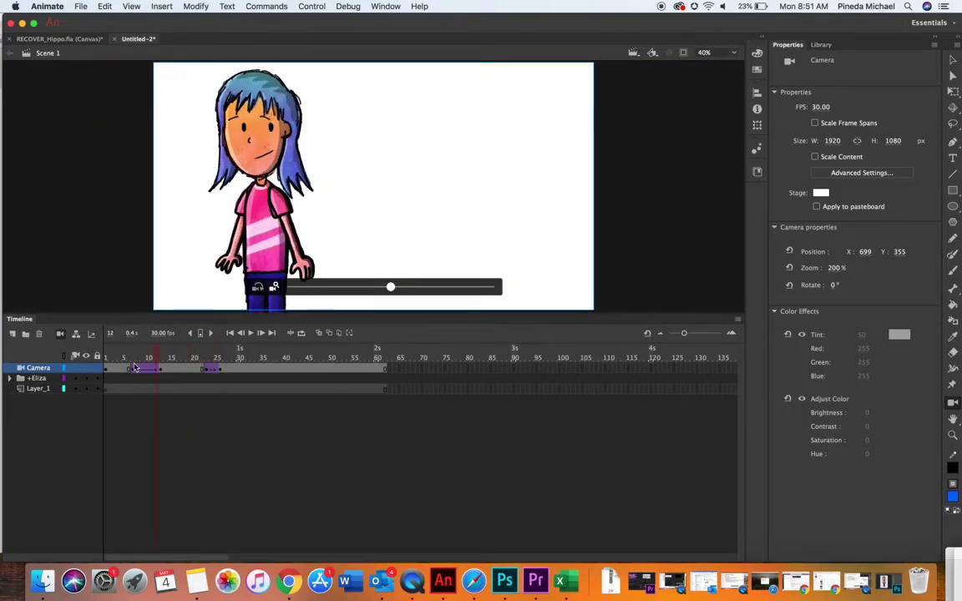
pyautogui.click(105, 370)
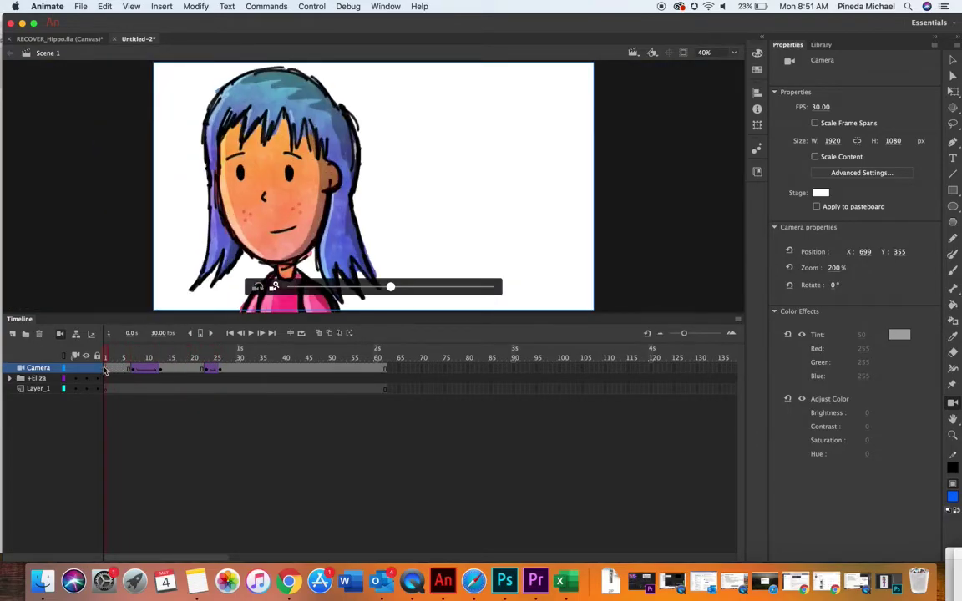
pyautogui.moveTo(108, 370); pyautogui.dragTo(119, 344)
# Minimize the Animate window and switch to the Animation 1 Agenda note in Notes, clearing the text selection.
pyautogui.moveTo(320, 28); pyautogui.dragTo(364, 34)
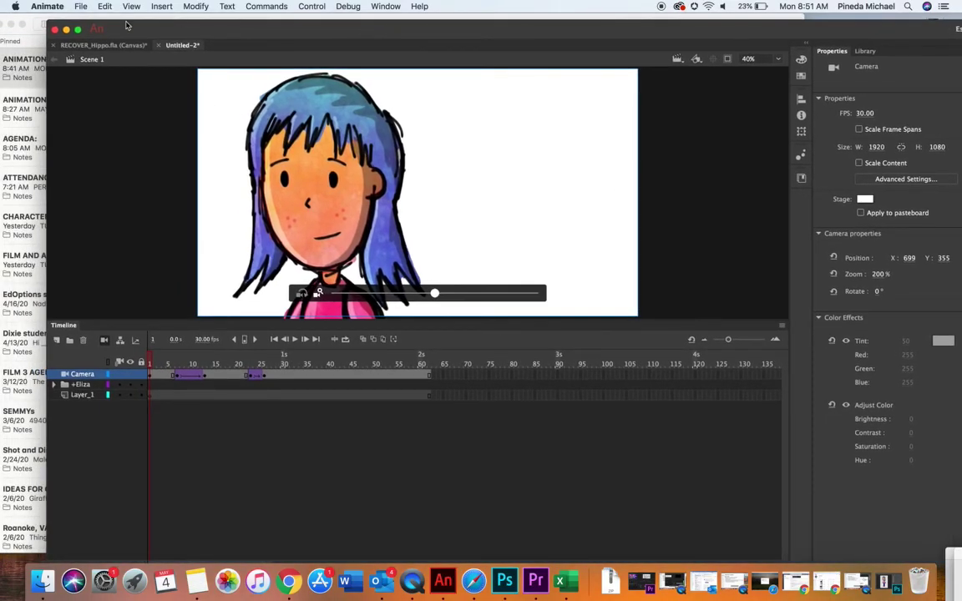
pyautogui.click(66, 31)
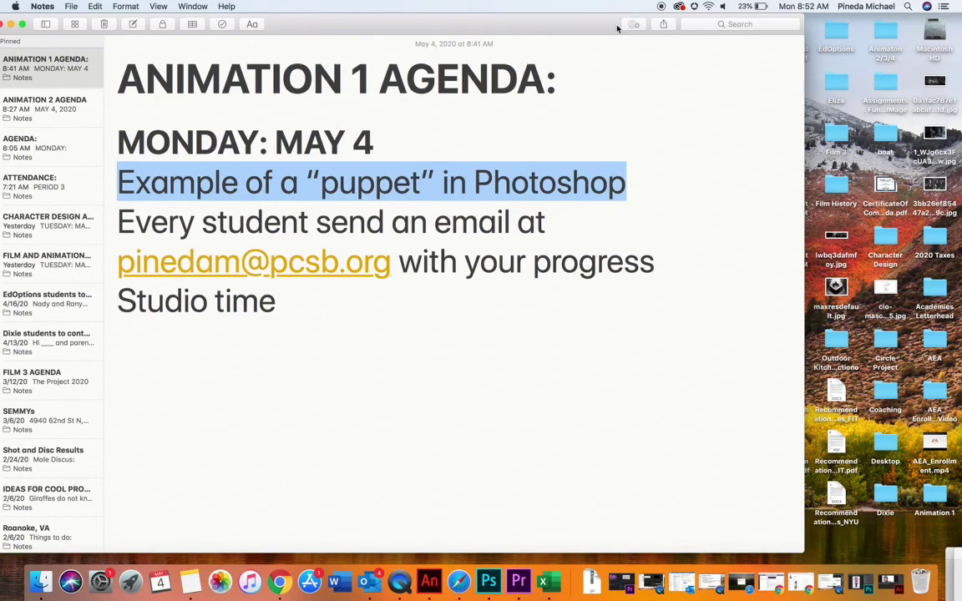
pyautogui.click(614, 56)
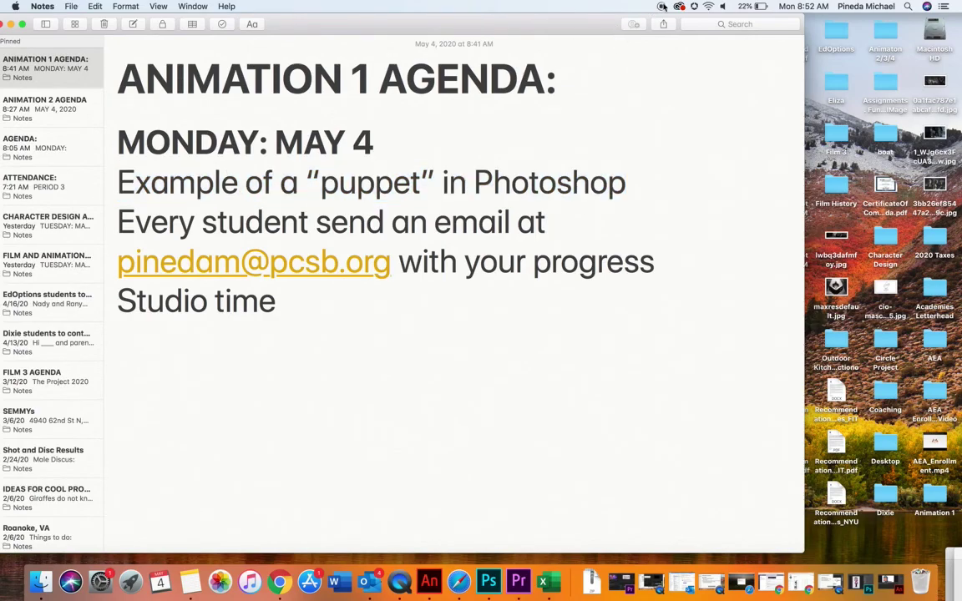